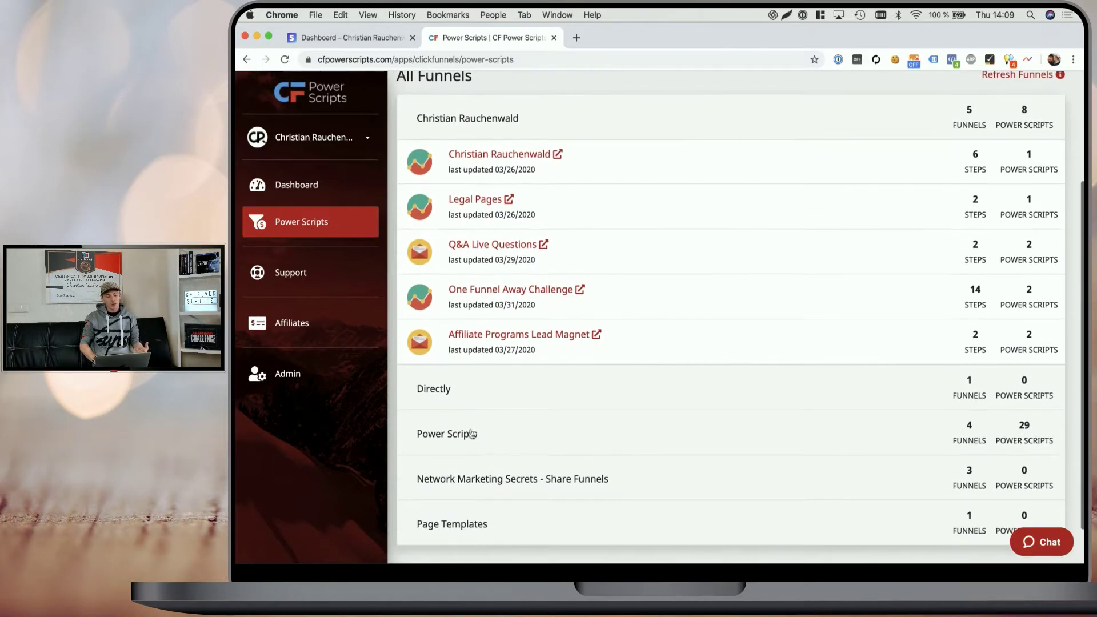
- Expand the Power Scripts funnel group and open the CF Power Scripts Demo funnel to its list of funnel steps
{"action": "left_click", "coordinate": [571, 434]}
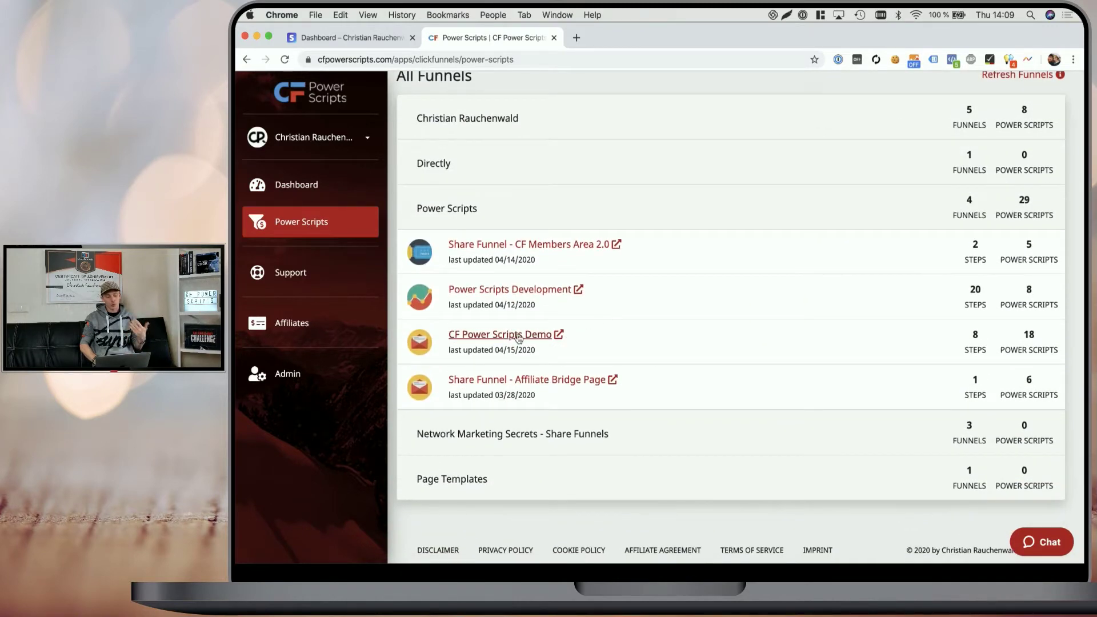
{"action": "left_click", "coordinate": [495, 339]}
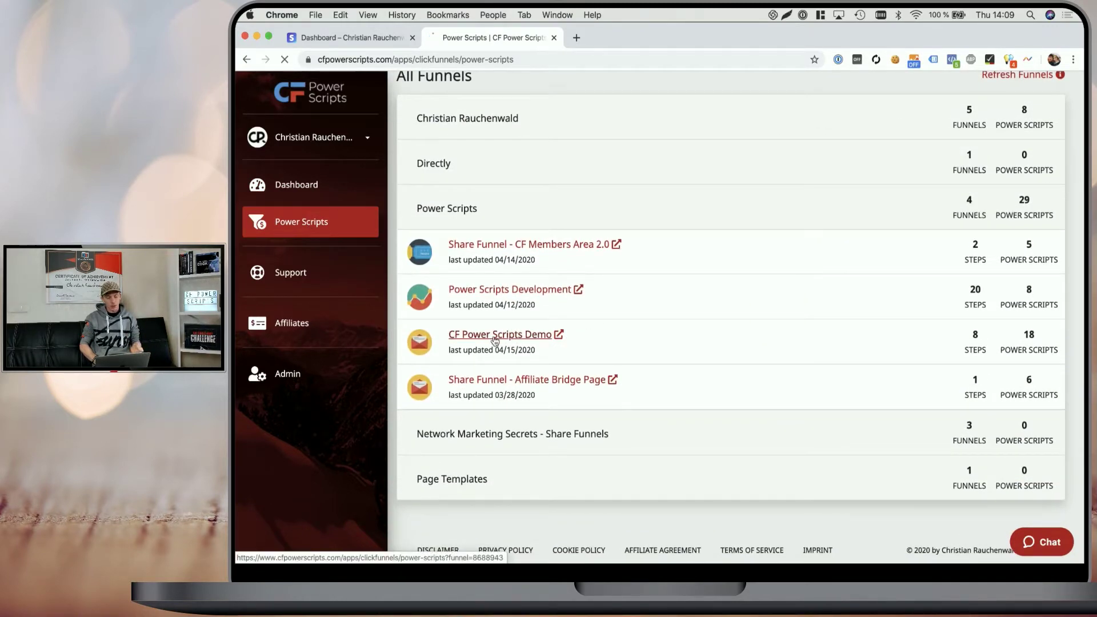
{"action": "scroll", "coordinate": [686, 331], "scroll_direction": "down", "scroll_amount": 8}
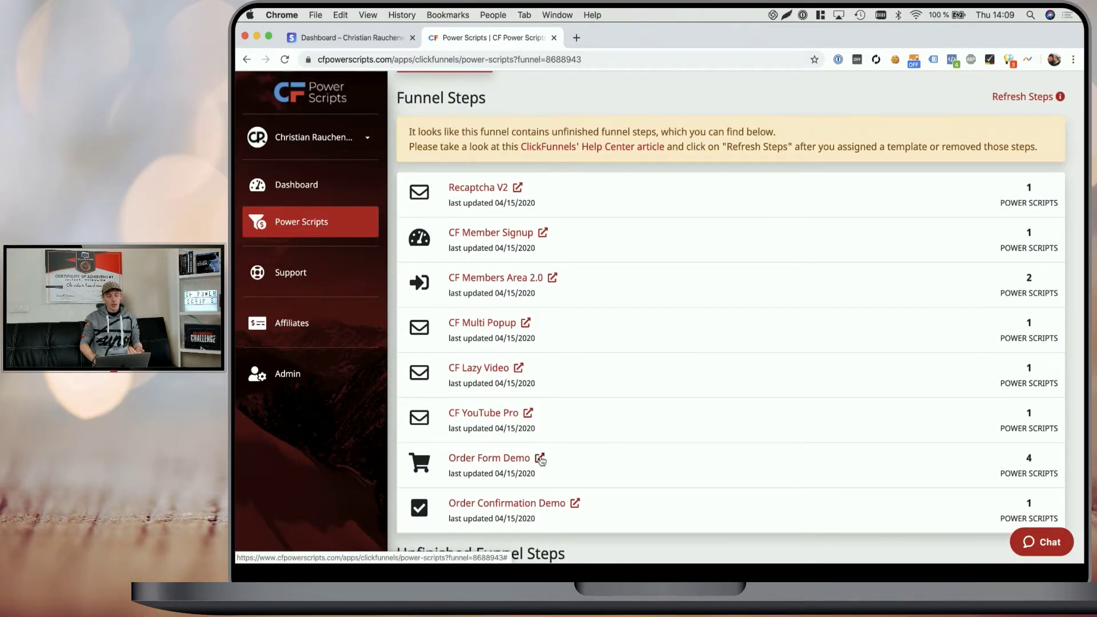
- Open the Order Form Demo step in ClickFunnels and show its products
{"action": "left_click", "coordinate": [541, 461]}
{"action": "left_click", "coordinate": [661, 324]}
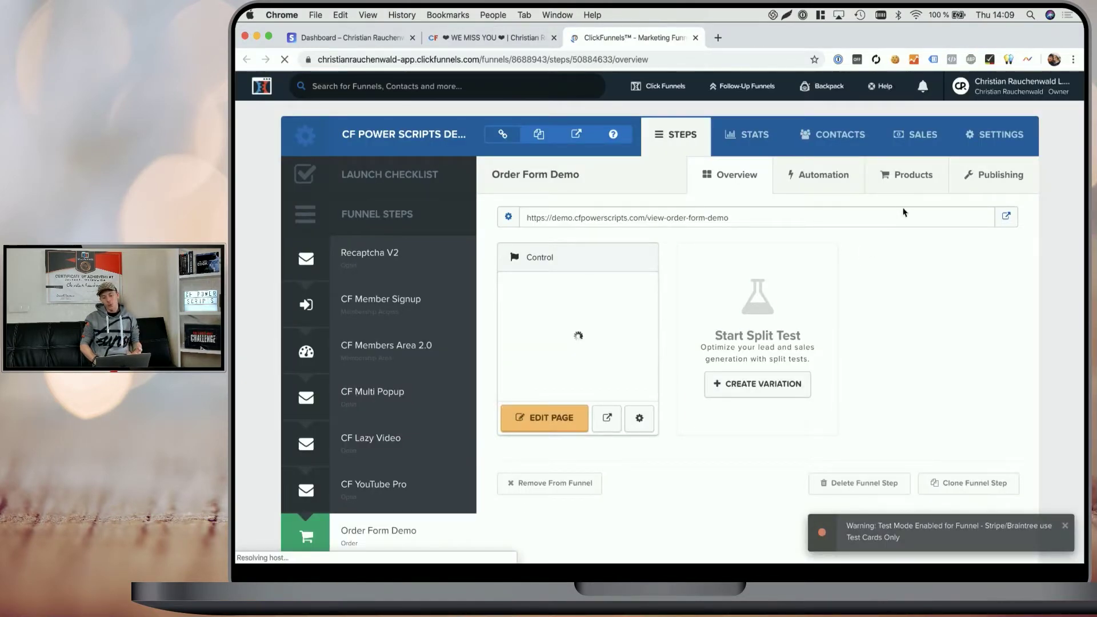
{"action": "left_click", "coordinate": [909, 174]}
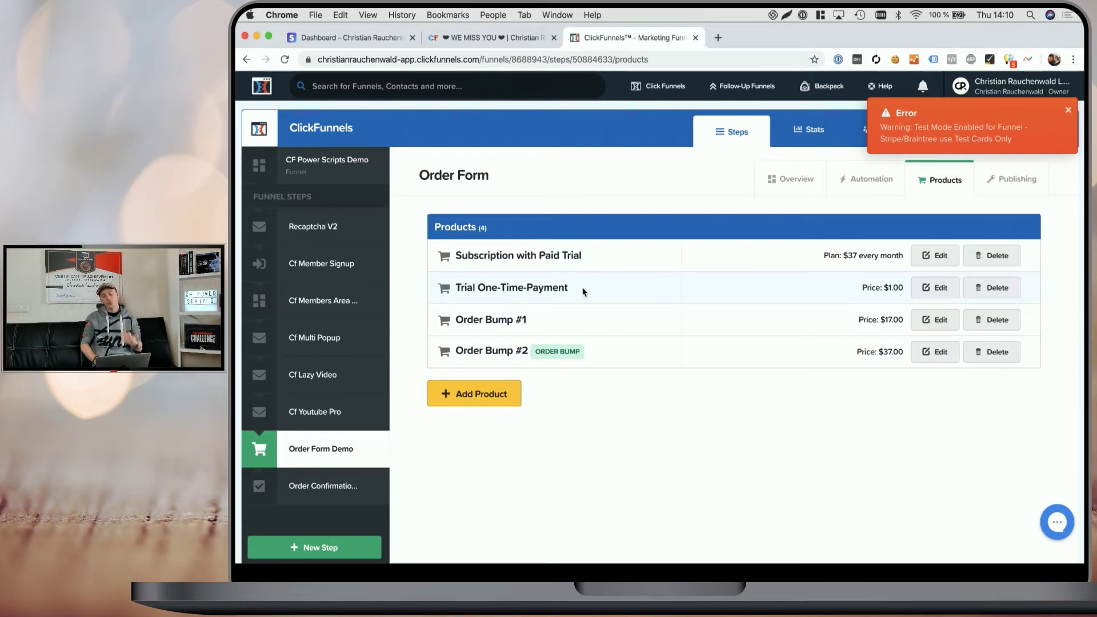
- Go to the product details of Subscription with Paid Trial and examine its trial period and price display override
{"action": "left_click", "coordinate": [938, 256]}
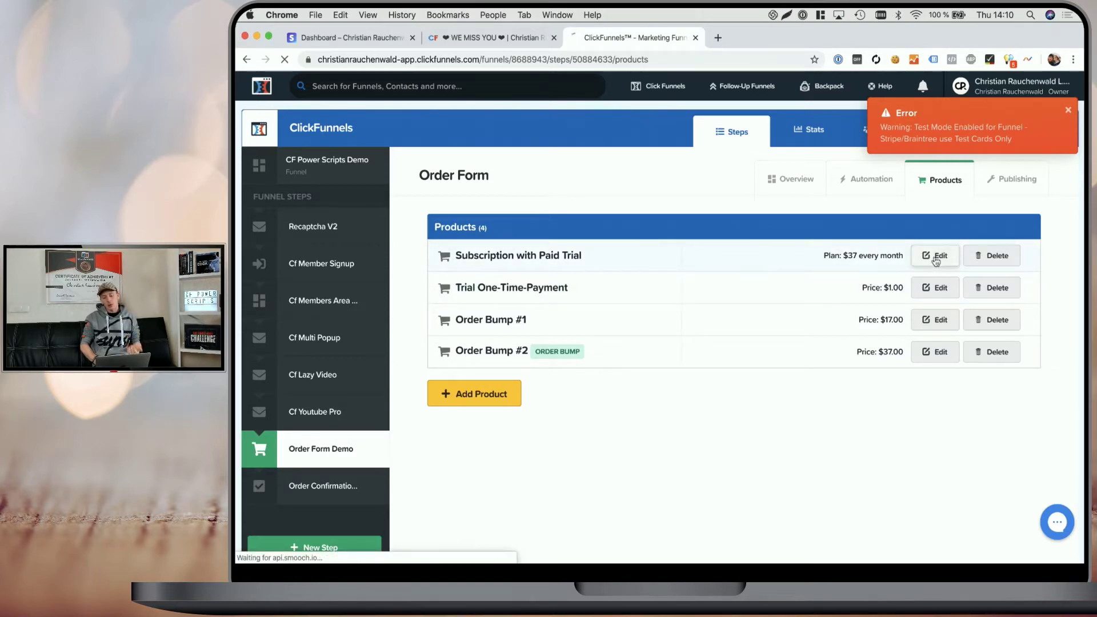
{"action": "scroll", "coordinate": [778, 232], "scroll_direction": "down", "scroll_amount": 5}
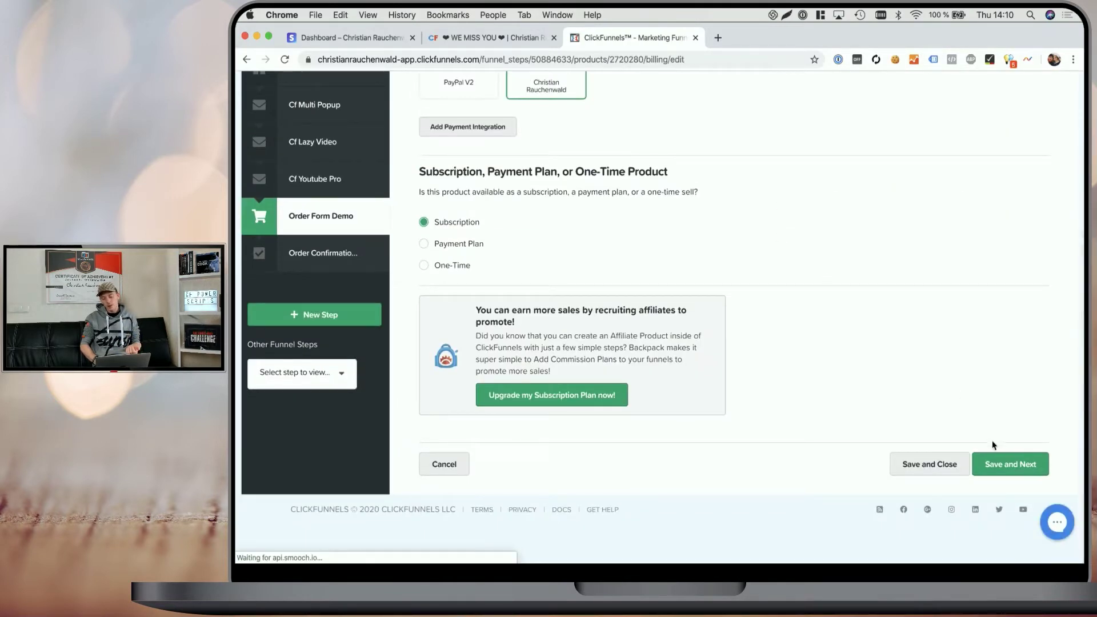
{"action": "left_click", "coordinate": [996, 466]}
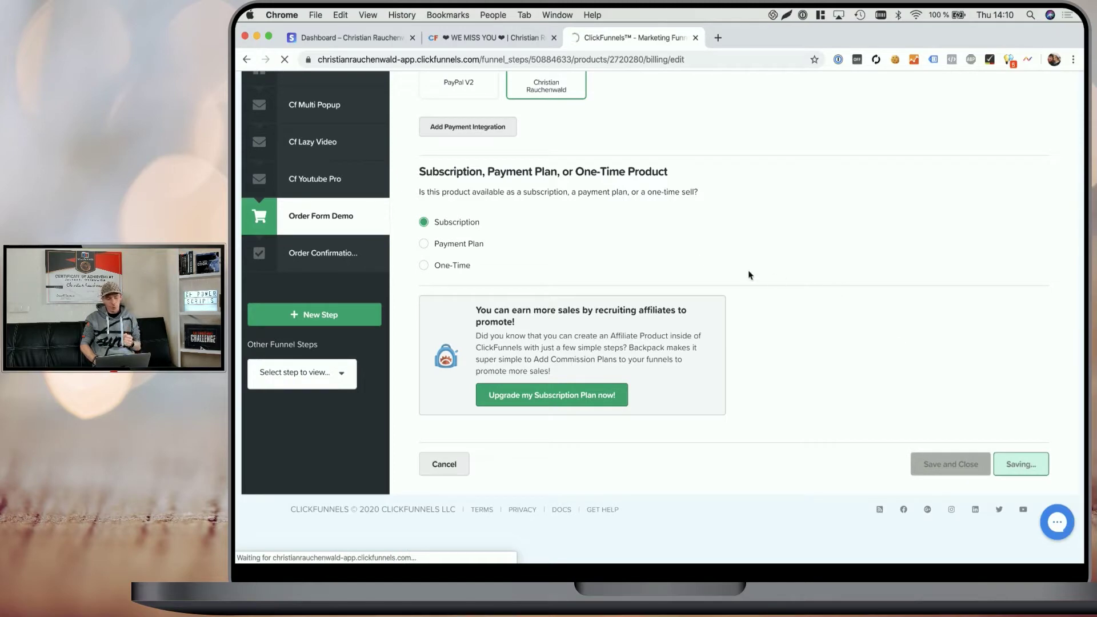
{"action": "scroll", "coordinate": [698, 256], "scroll_direction": "down", "scroll_amount": 12}
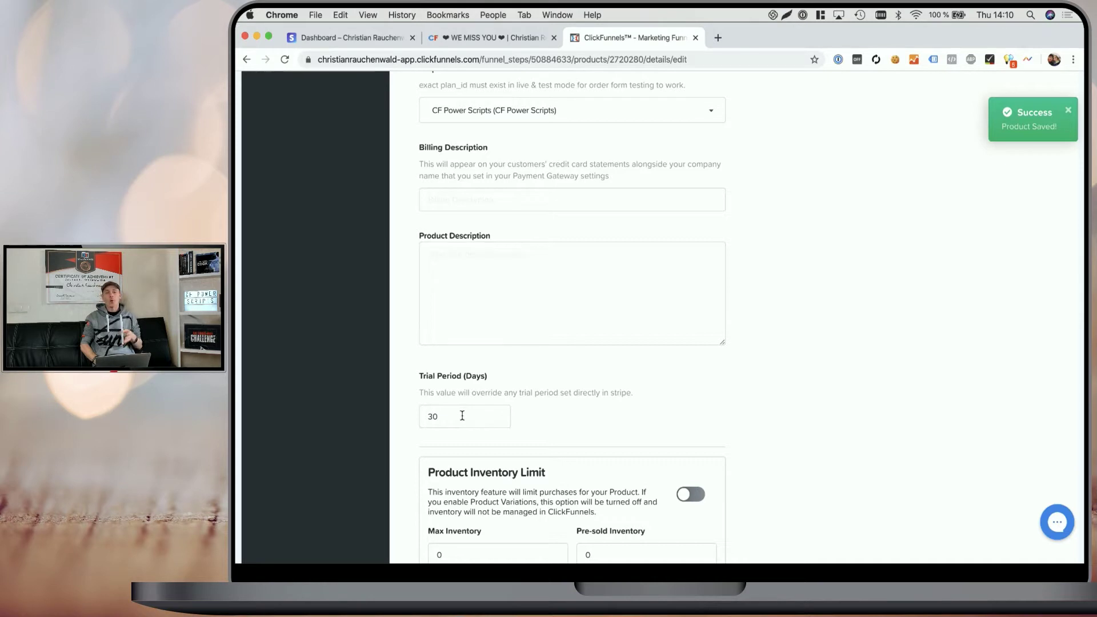
{"action": "left_click_drag", "start_coordinate": [462, 416], "coordinate": [411, 416]}
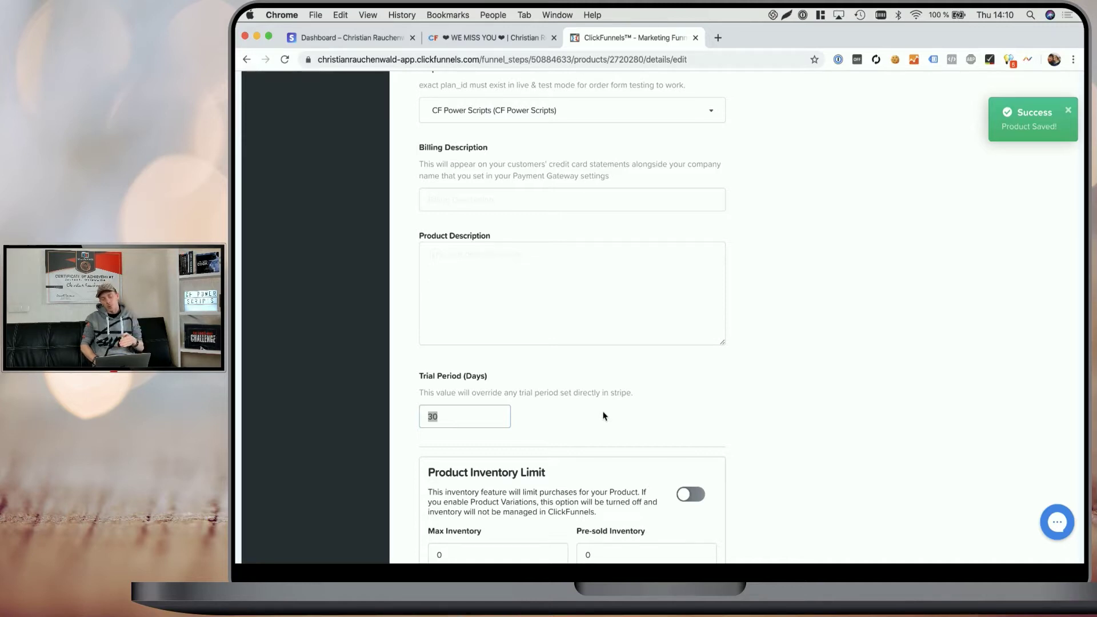
{"action": "scroll", "coordinate": [604, 416], "scroll_direction": "up", "scroll_amount": 15}
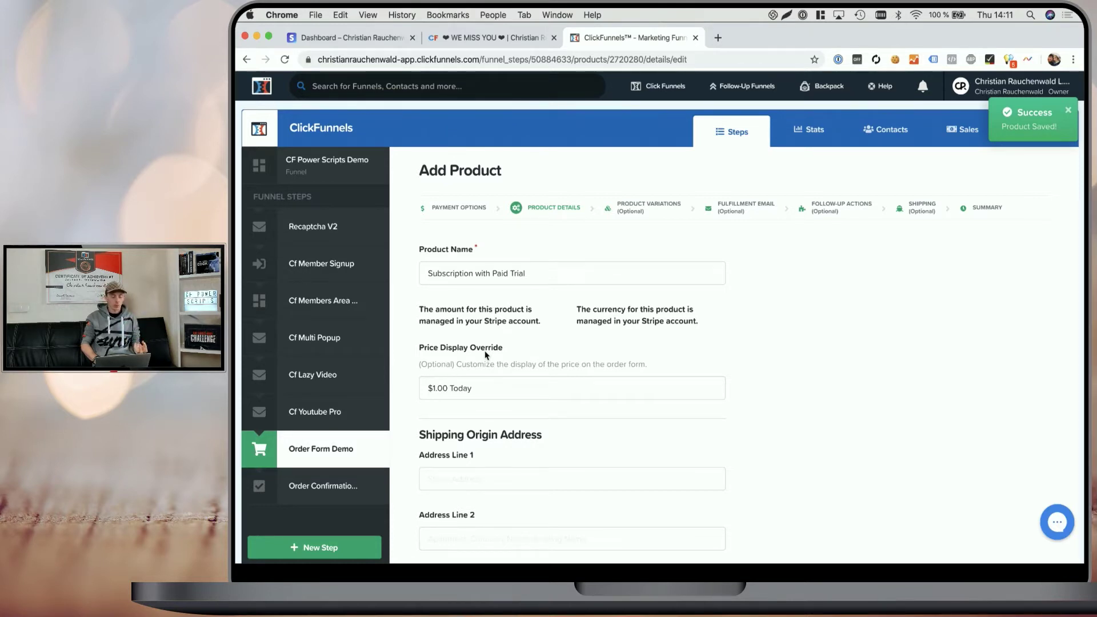
{"action": "triple_click", "coordinate": [492, 390]}
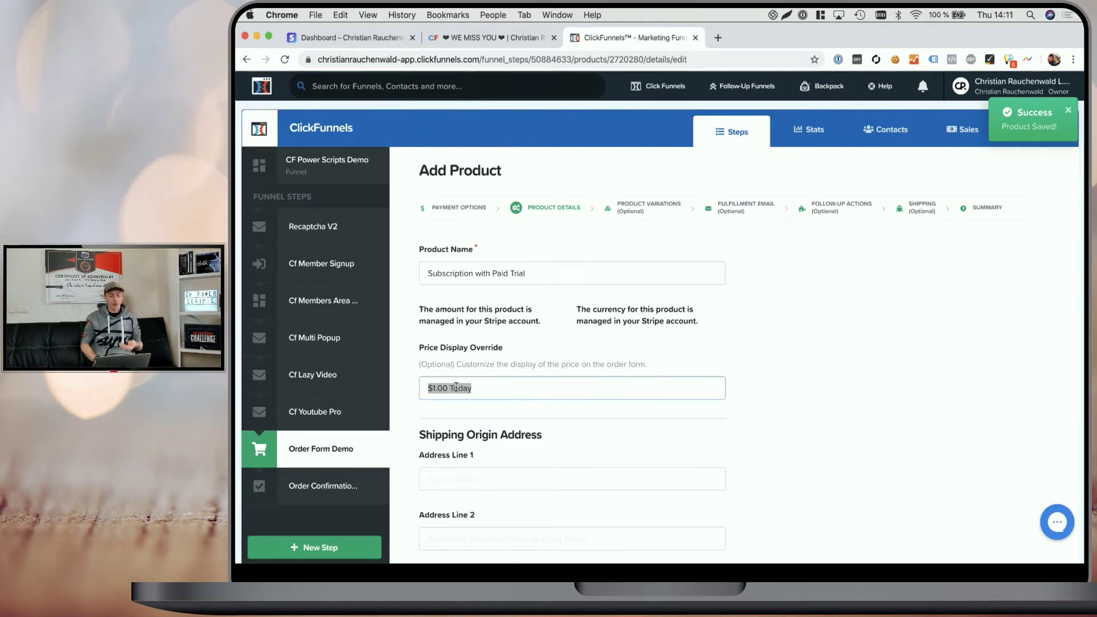
{"action": "left_click", "coordinate": [491, 390]}
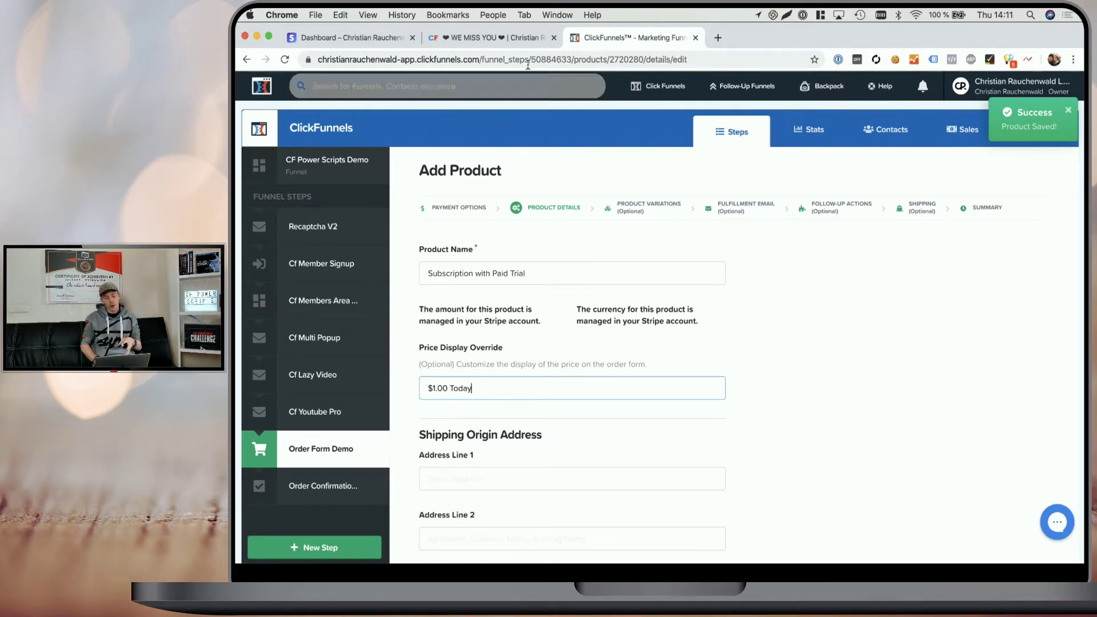
- Return to CF Power Scripts and choose CF Paid Trial as a new funnel-specific script, filtering the scripts by "cf pai"
{"action": "left_click", "coordinate": [486, 37]}
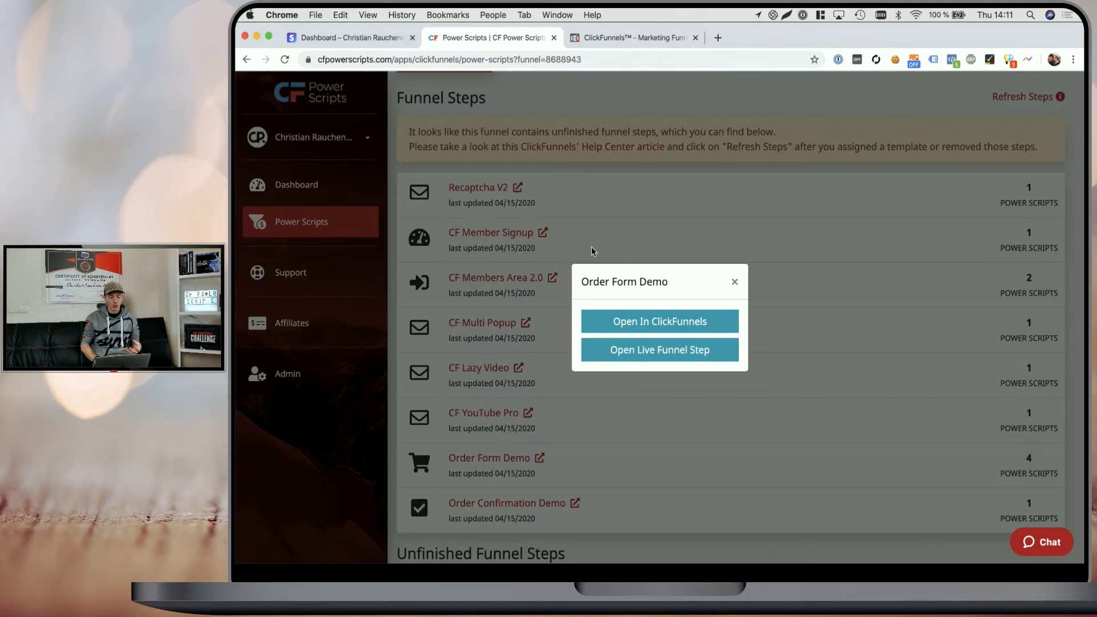
{"action": "left_click", "coordinate": [617, 217]}
{"action": "scroll", "coordinate": [616, 215], "scroll_direction": "up", "scroll_amount": 5}
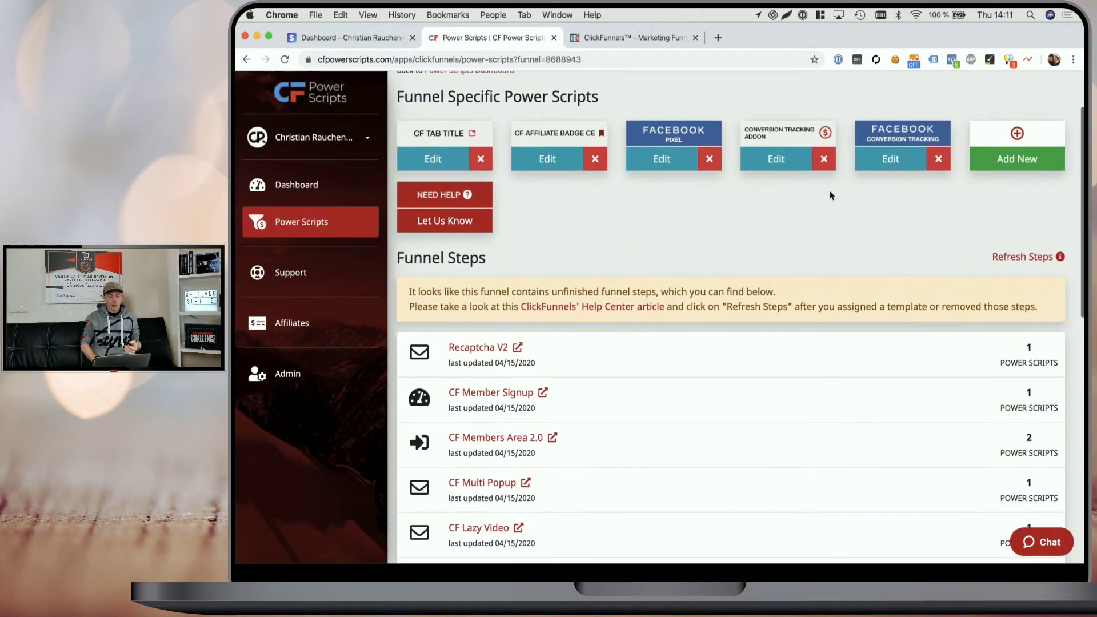
{"action": "left_click", "coordinate": [1018, 159]}
{"action": "left_click", "coordinate": [730, 125]}
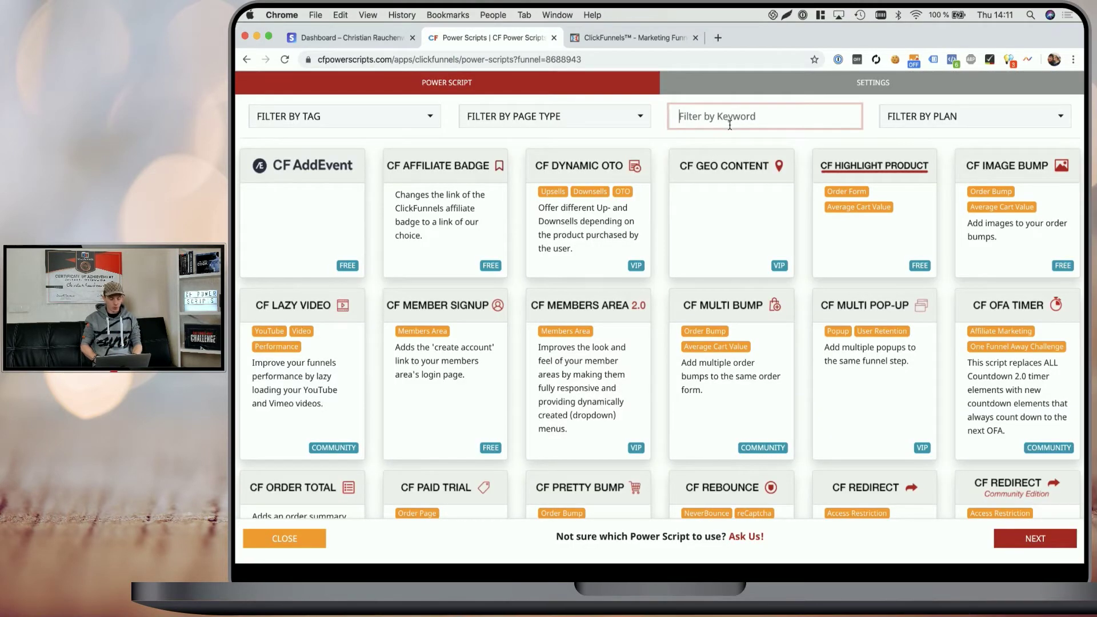
{"action": "type", "text": "cf pa"}
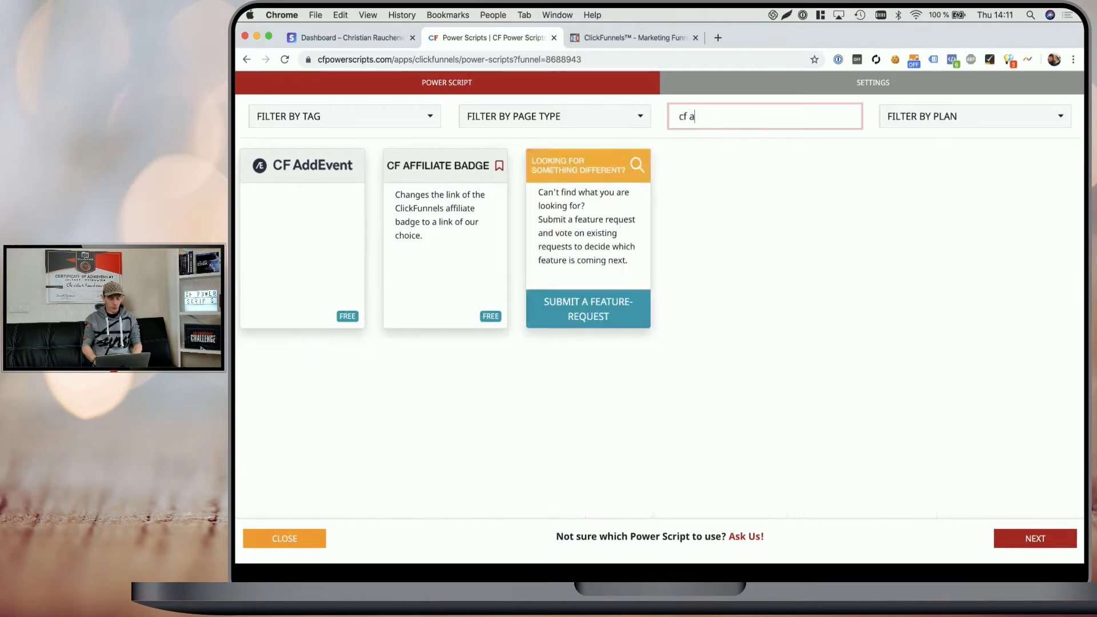
{"action": "type", "text": "i"}
{"action": "left_click", "coordinate": [311, 235]}
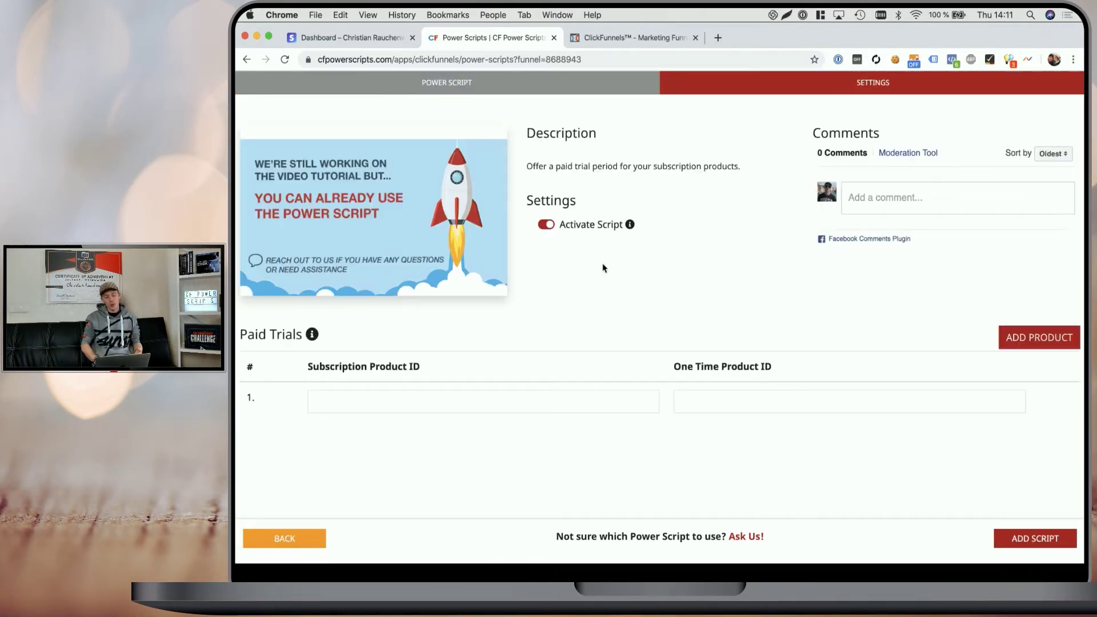
- Copy the product ID 2720280 from the Subscription with Paid Trial edit page's URL in ClickFunnels into the script's Subscription Product ID
{"action": "left_click", "coordinate": [608, 35]}
{"action": "key", "text": "super+r"}
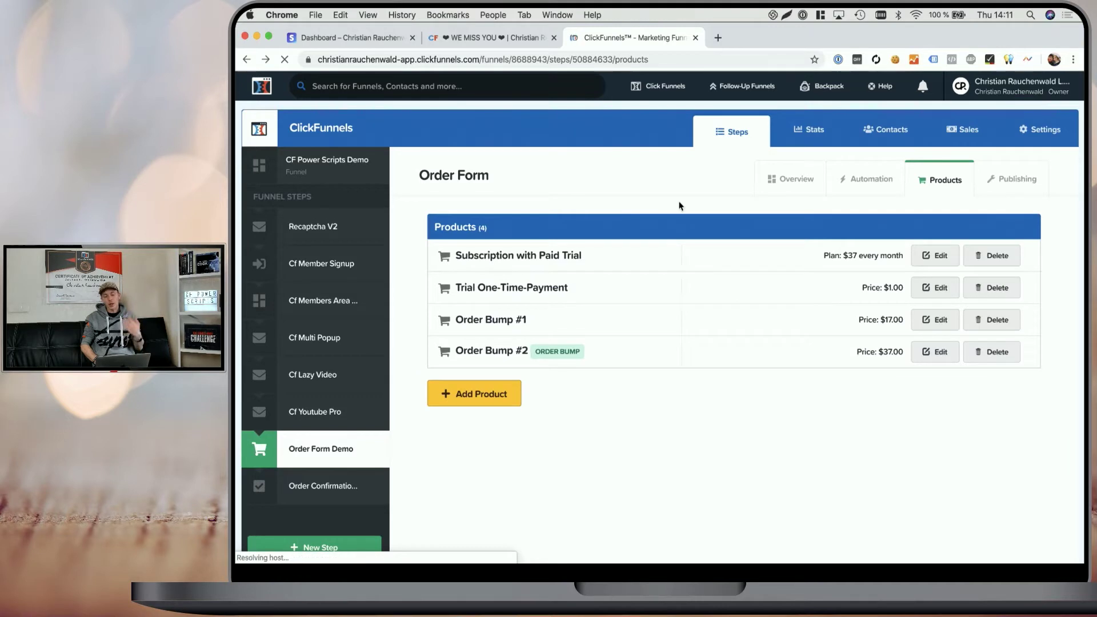
{"action": "left_click", "coordinate": [934, 256]}
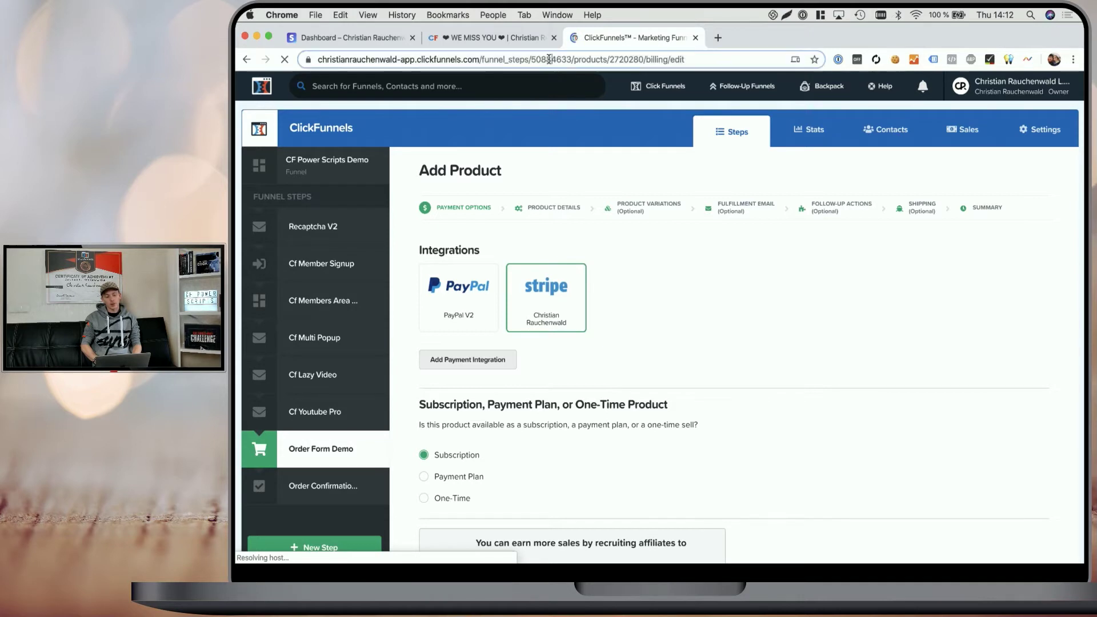
{"action": "left_click_drag", "start_coordinate": [559, 60], "coordinate": [599, 59]}
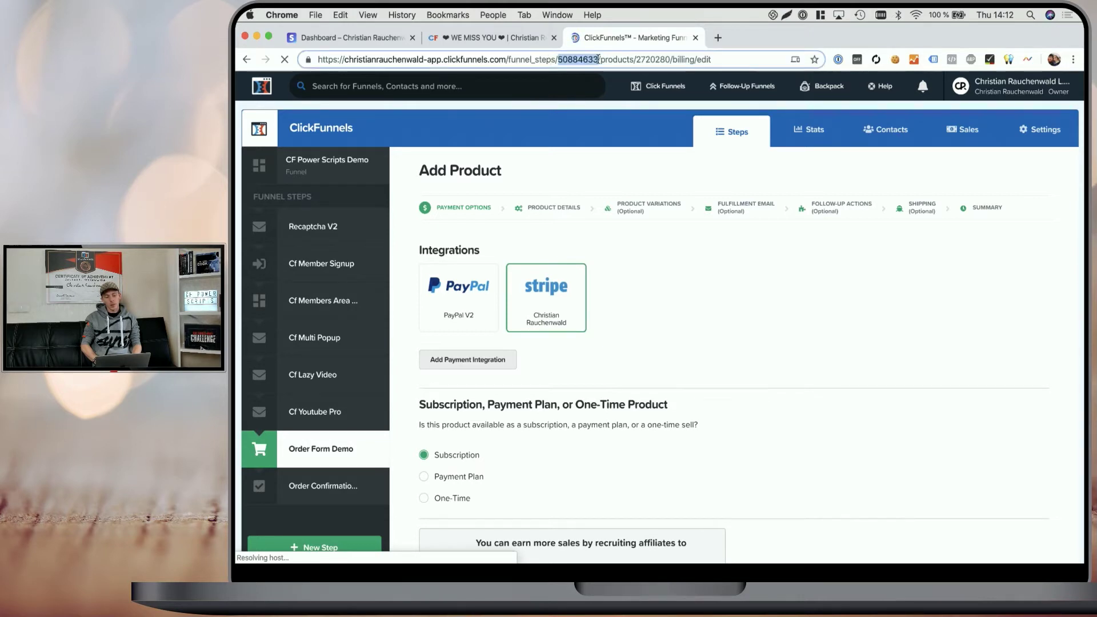
{"action": "double_click", "coordinate": [658, 59]}
{"action": "key", "text": "super+c"}
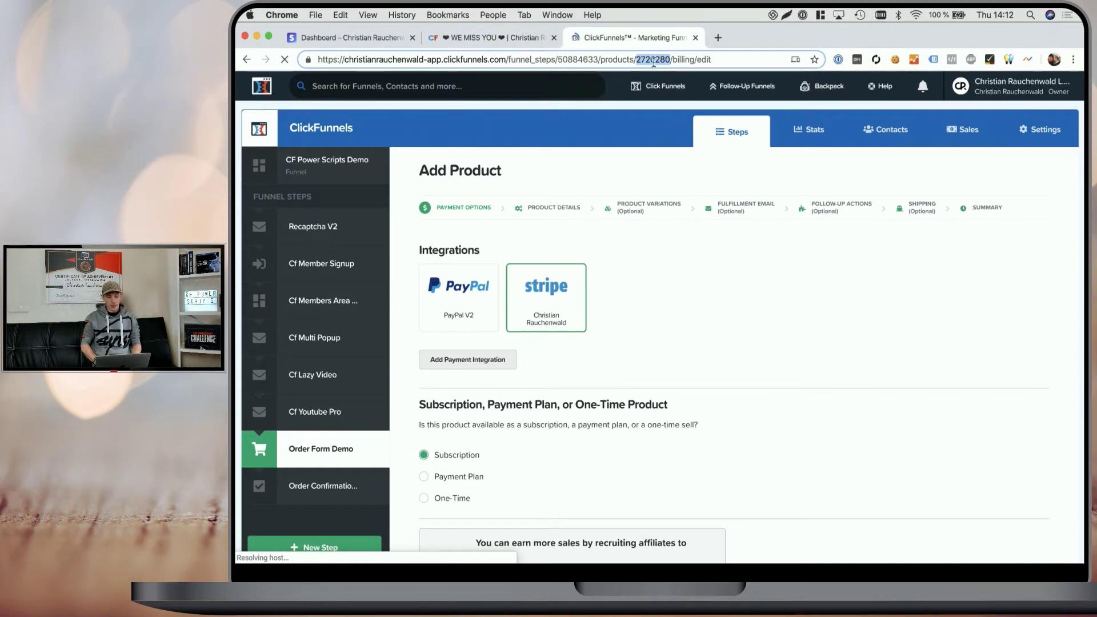
{"action": "left_click", "coordinate": [486, 40]}
{"action": "left_click", "coordinate": [344, 396]}
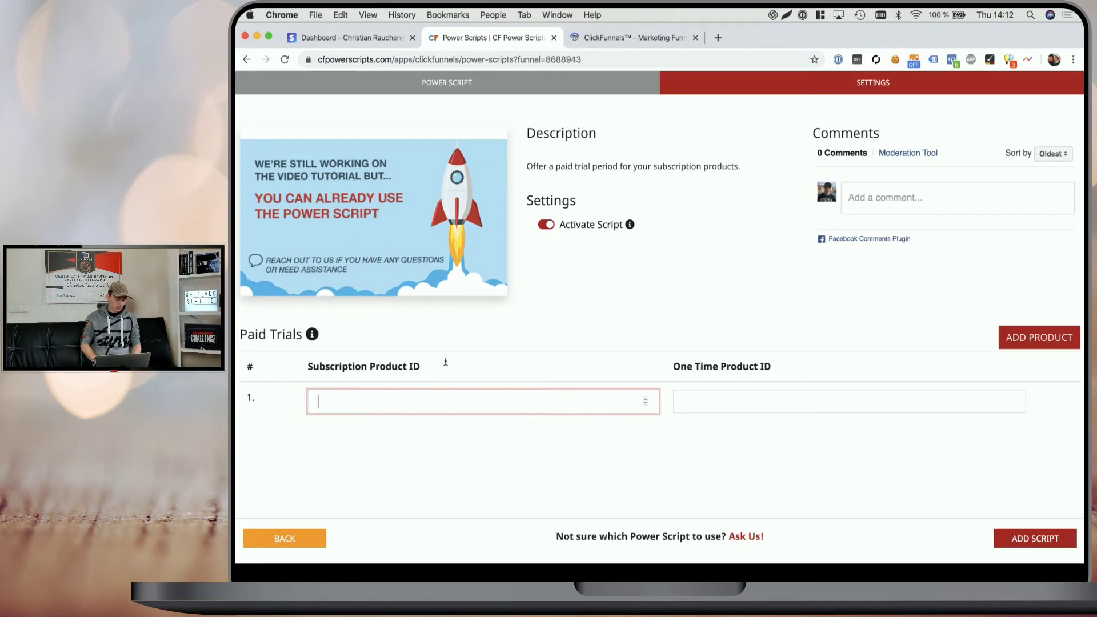
{"action": "key", "text": "super+v"}
- Copy the one-time trial product's ID 2720288 from its ClickFunnels URL into One Time Product ID and add the script to the funnel
{"action": "left_click", "coordinate": [651, 41]}
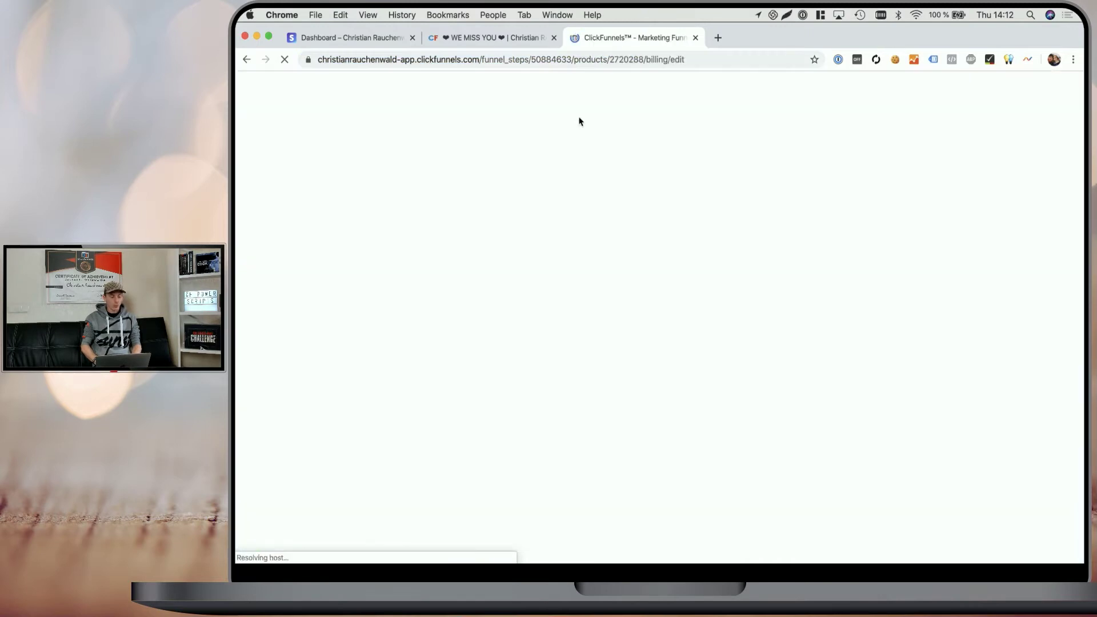
{"action": "double_click", "coordinate": [653, 59]}
{"action": "key", "text": "super+c"}
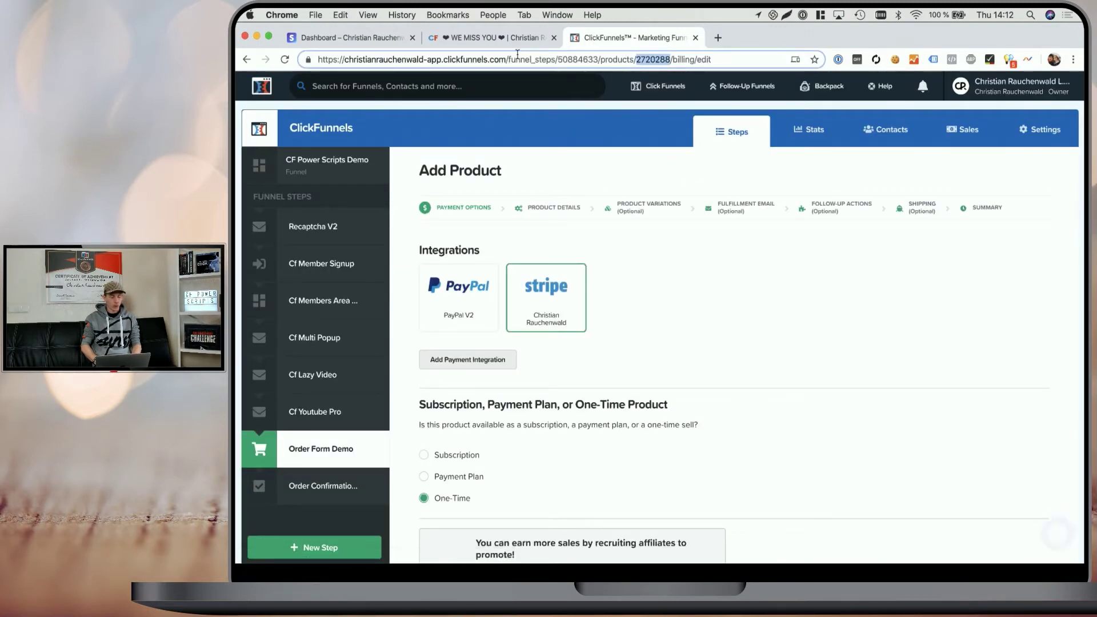
{"action": "left_click", "coordinate": [490, 44]}
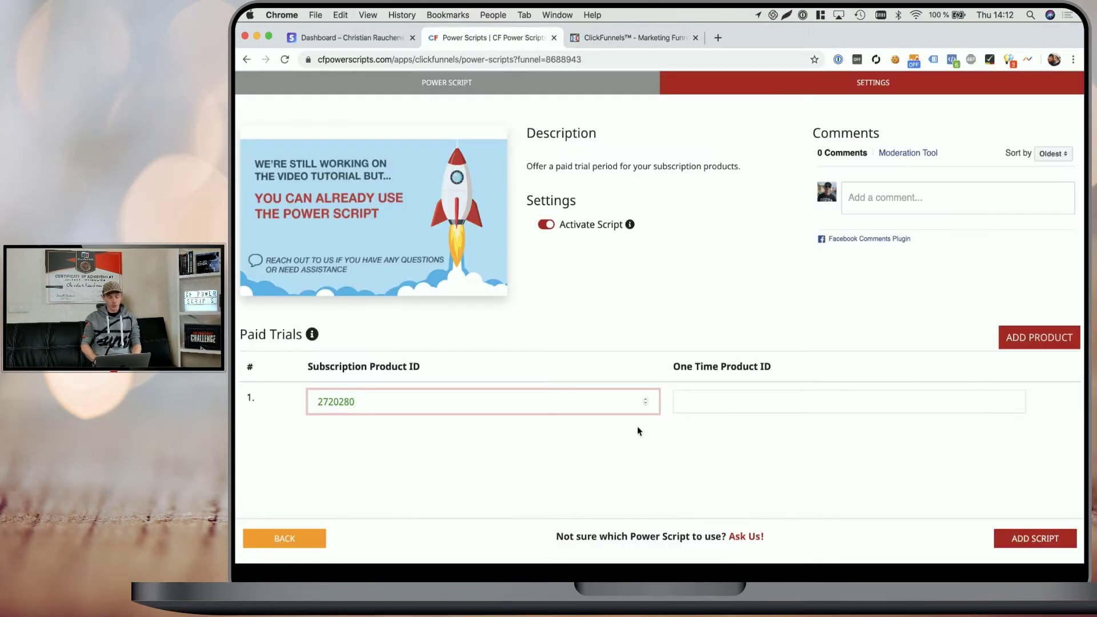
{"action": "left_click", "coordinate": [735, 401]}
{"action": "key", "text": "super+v"}
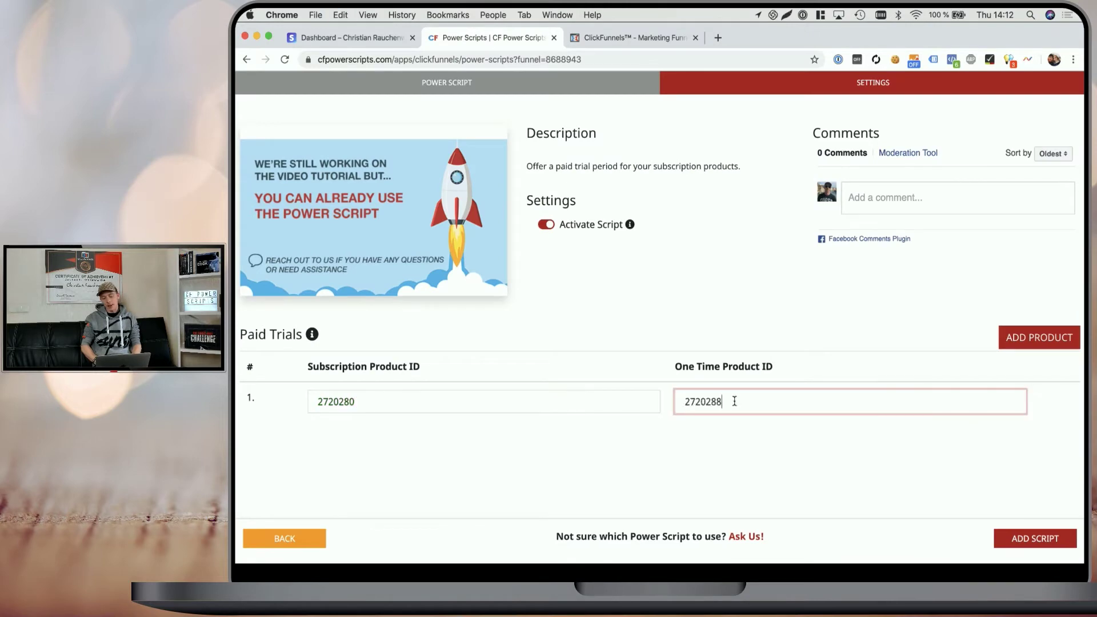
{"action": "left_click", "coordinate": [827, 496]}
{"action": "left_click", "coordinate": [1035, 539]}
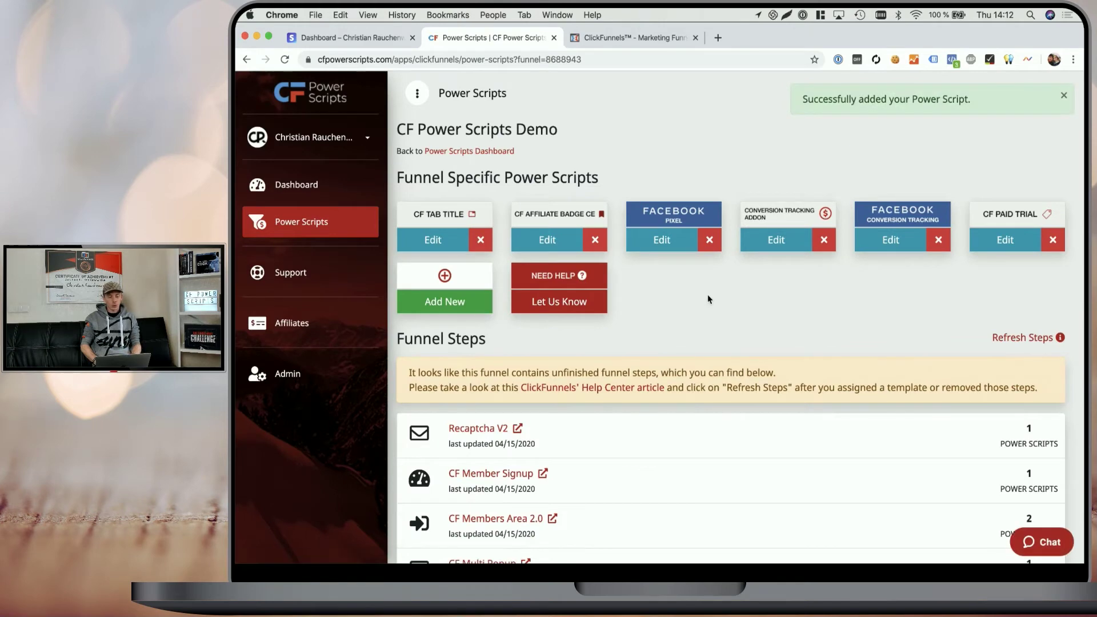
- Open the live Order Form Demo page and copy the Stripe test card number from its test mode notice
{"action": "scroll", "coordinate": [708, 297], "scroll_direction": "down", "scroll_amount": 5}
{"action": "scroll", "coordinate": [708, 294], "scroll_direction": "down", "scroll_amount": 1}
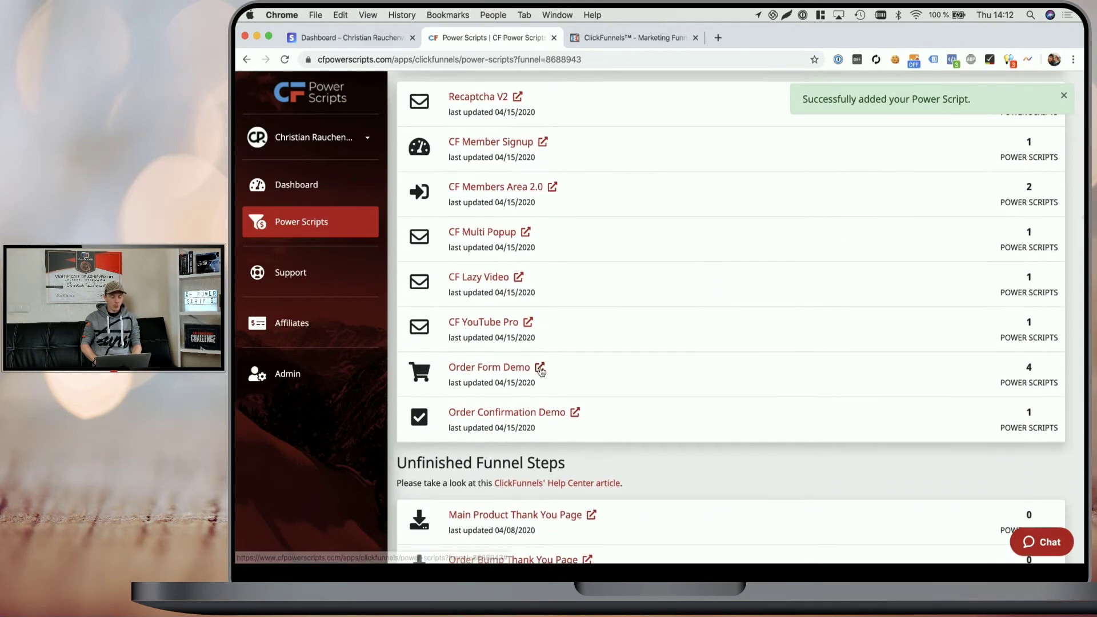
{"action": "left_click", "coordinate": [540, 368]}
{"action": "left_click", "coordinate": [634, 351]}
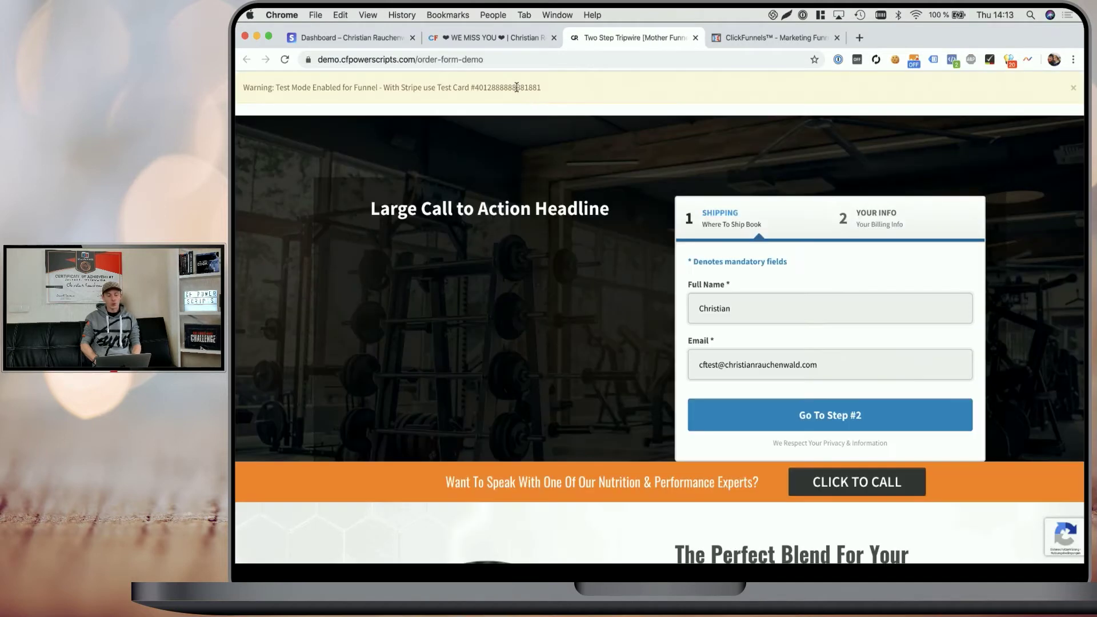
{"action": "double_click", "coordinate": [517, 88]}
{"action": "key", "text": "super+c"}
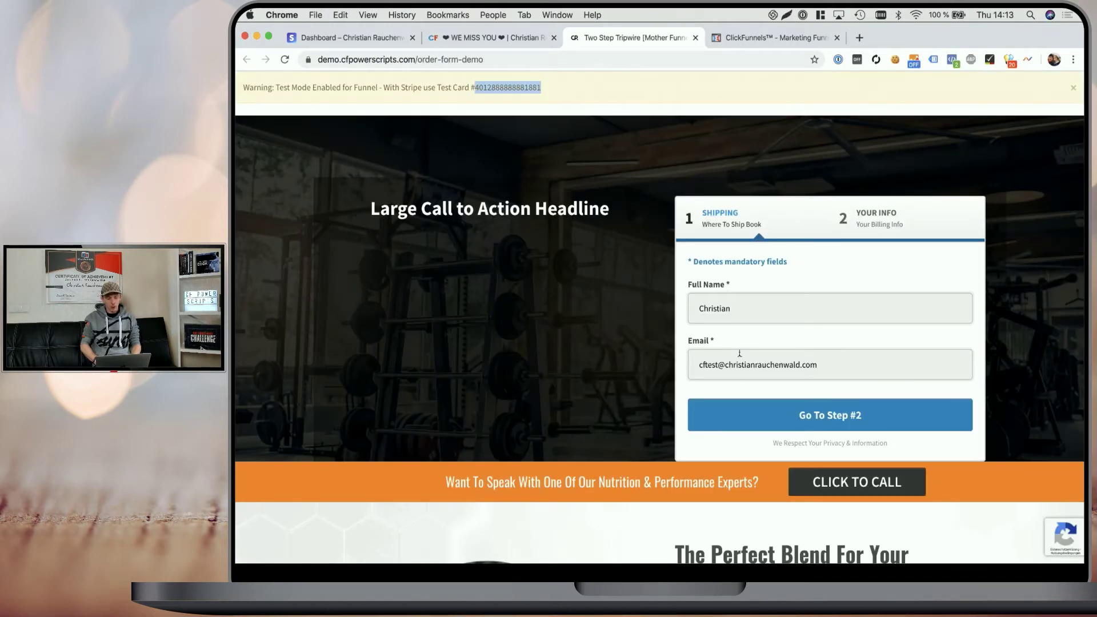
- Change the e-mail on the order form to a new test address and continue to the billing step
{"action": "left_click", "coordinate": [722, 371]}
{"action": "type", "text": "2"}
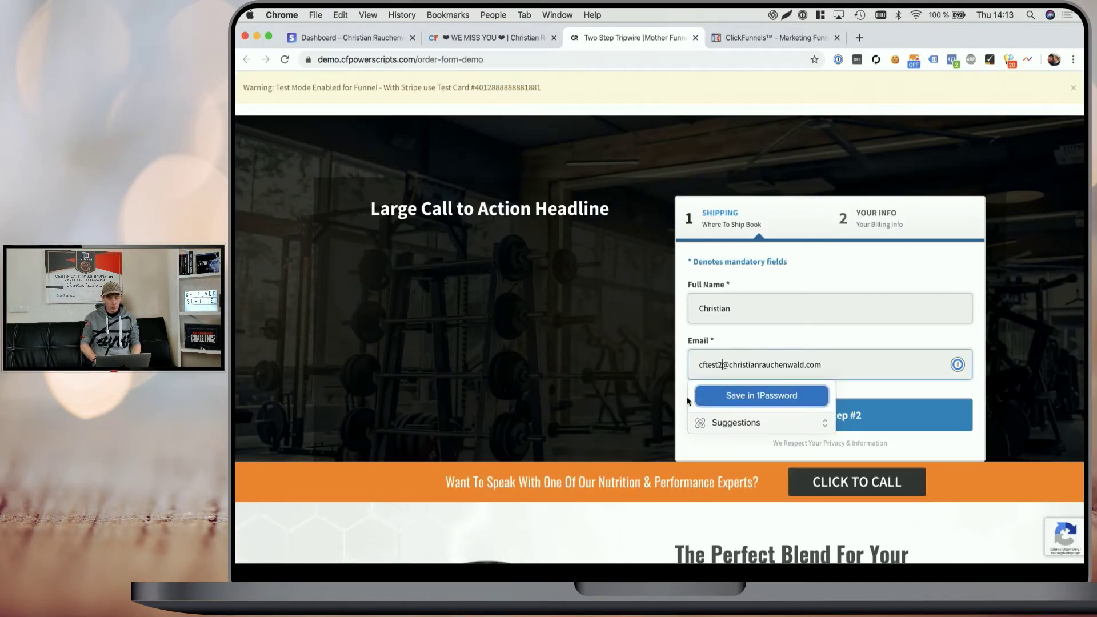
{"action": "left_click", "coordinate": [935, 393]}
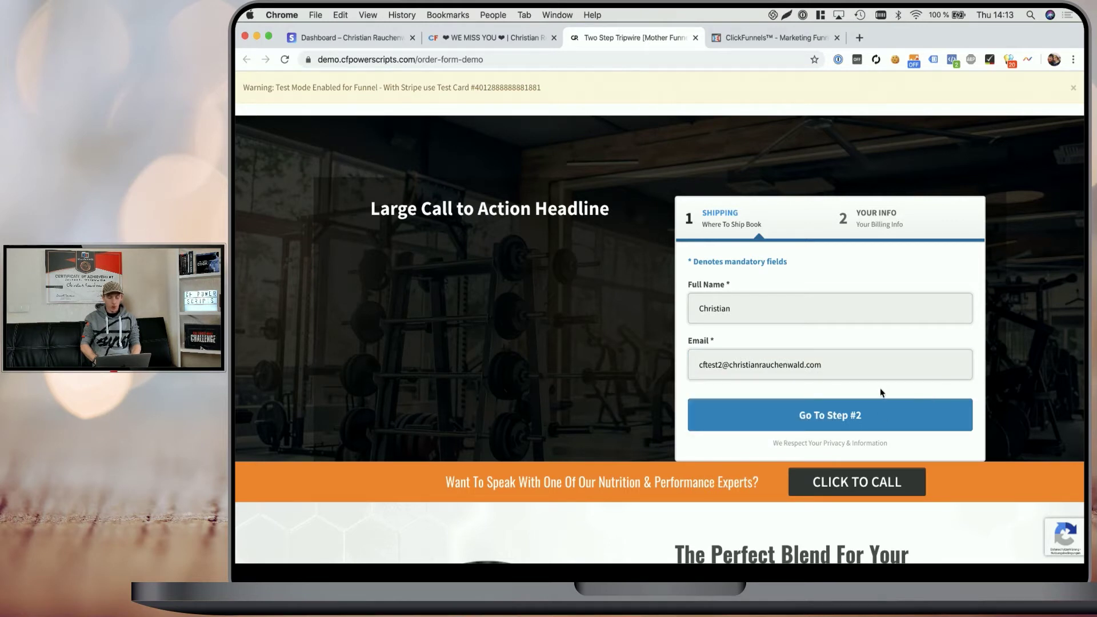
{"action": "left_click", "coordinate": [826, 416]}
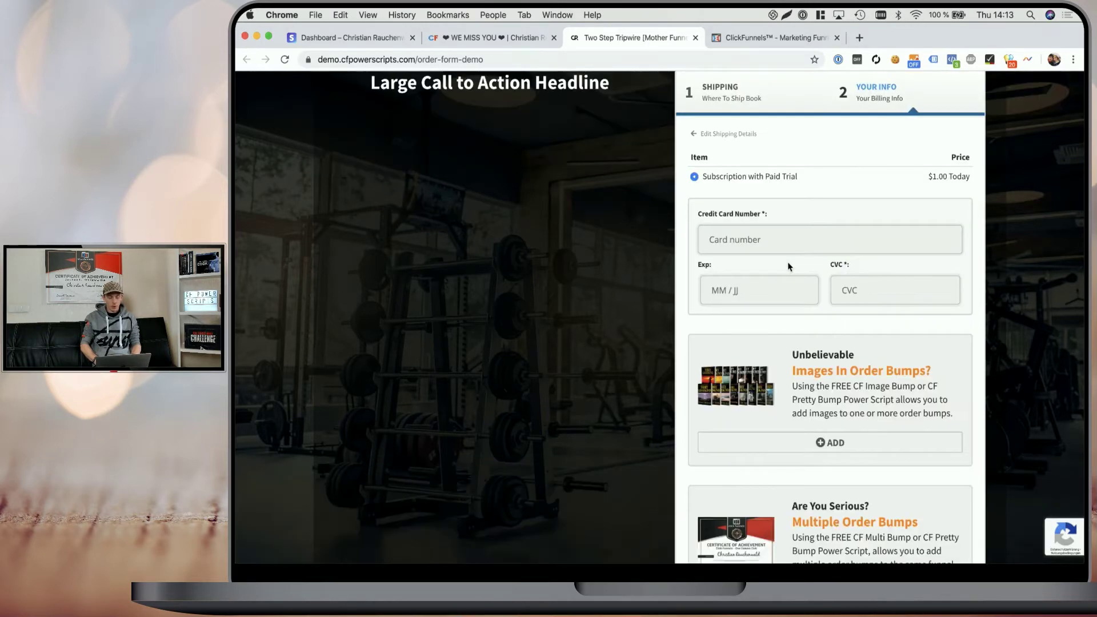
- Fill in the order form's test credit card number, expiry date and CVC
{"action": "left_click", "coordinate": [767, 244]}
{"action": "key", "text": "super+v"}
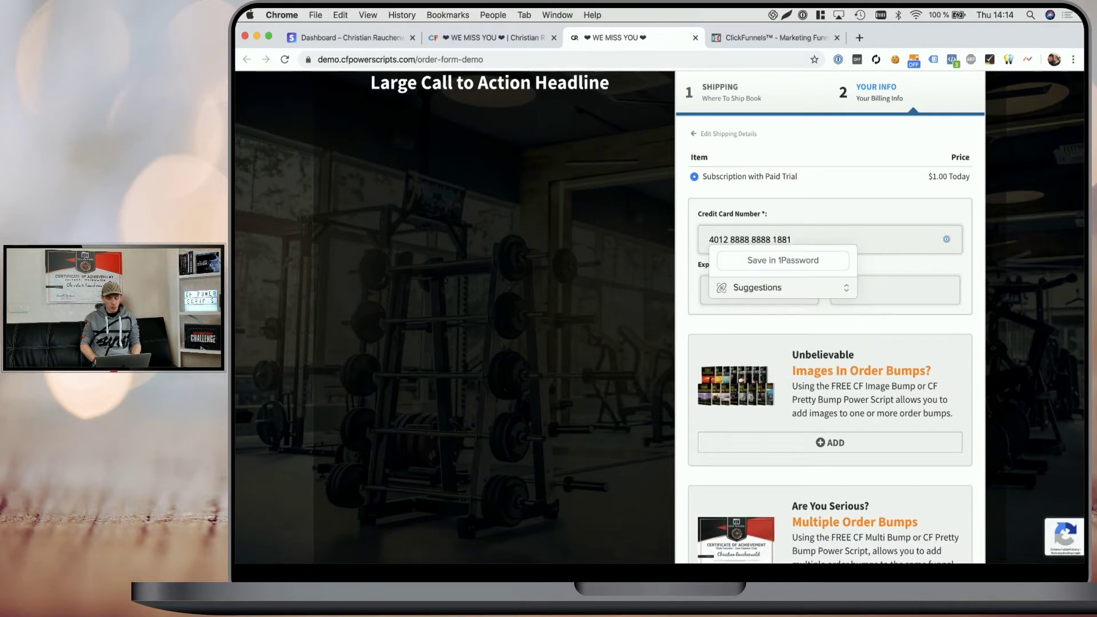
{"action": "type", "text": "12/23"}
{"action": "key", "text": "Tab"}
{"action": "type", "text": "123"}
- Add both order bumps, Images In Order Bumps and Multiple Order Bumps, to the order
{"action": "scroll", "coordinate": [829, 285], "scroll_direction": "down", "scroll_amount": 5}
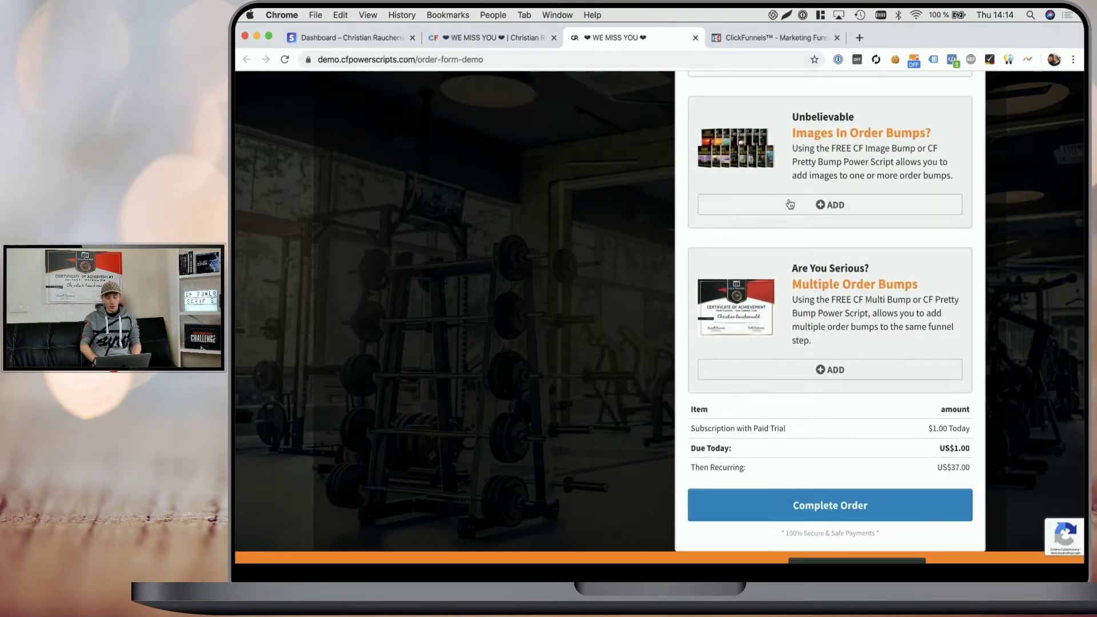
{"action": "left_click", "coordinate": [799, 216]}
{"action": "left_click", "coordinate": [803, 369]}
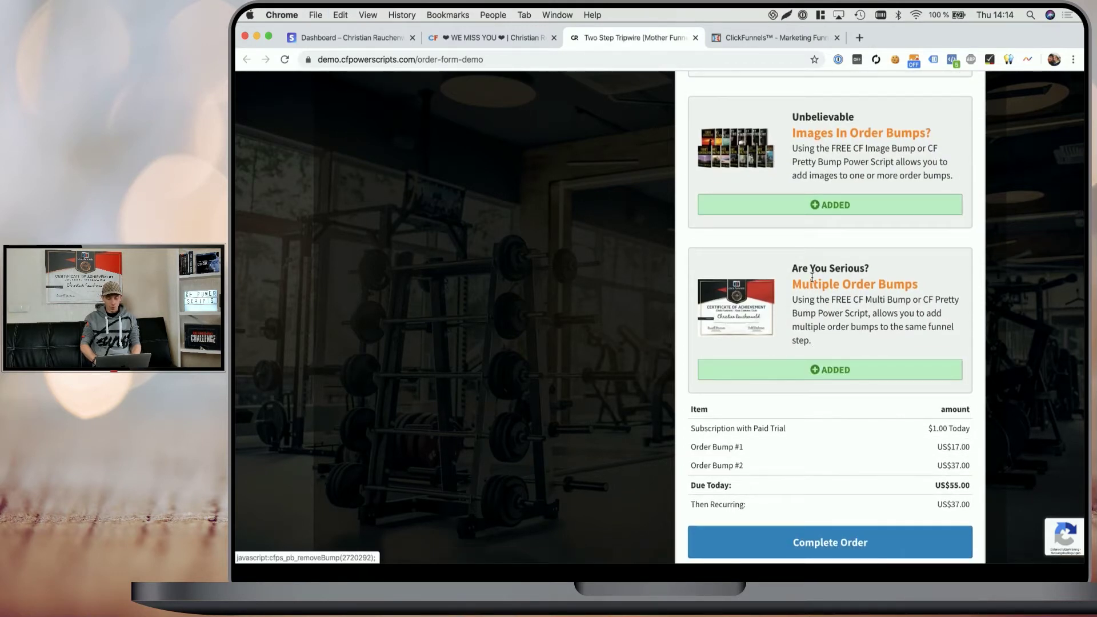
{"action": "scroll", "coordinate": [812, 276], "scroll_direction": "up", "scroll_amount": 5}
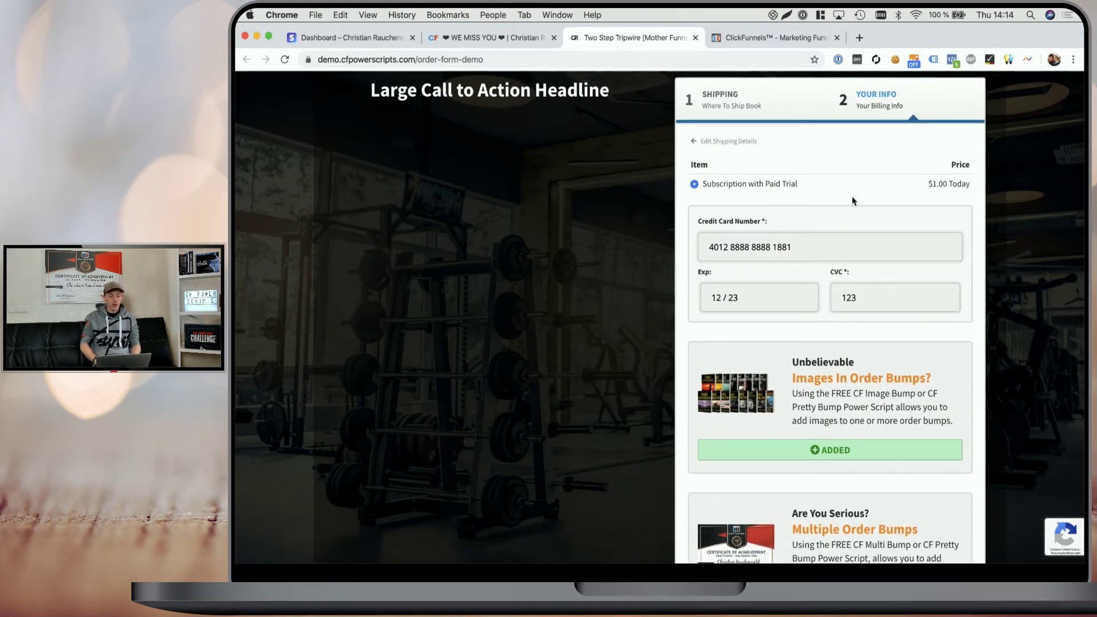
- Check the paid trial price in the order summary, complete the order and review the trial product on the receipt
{"action": "scroll", "coordinate": [853, 200], "scroll_direction": "down", "scroll_amount": 6}
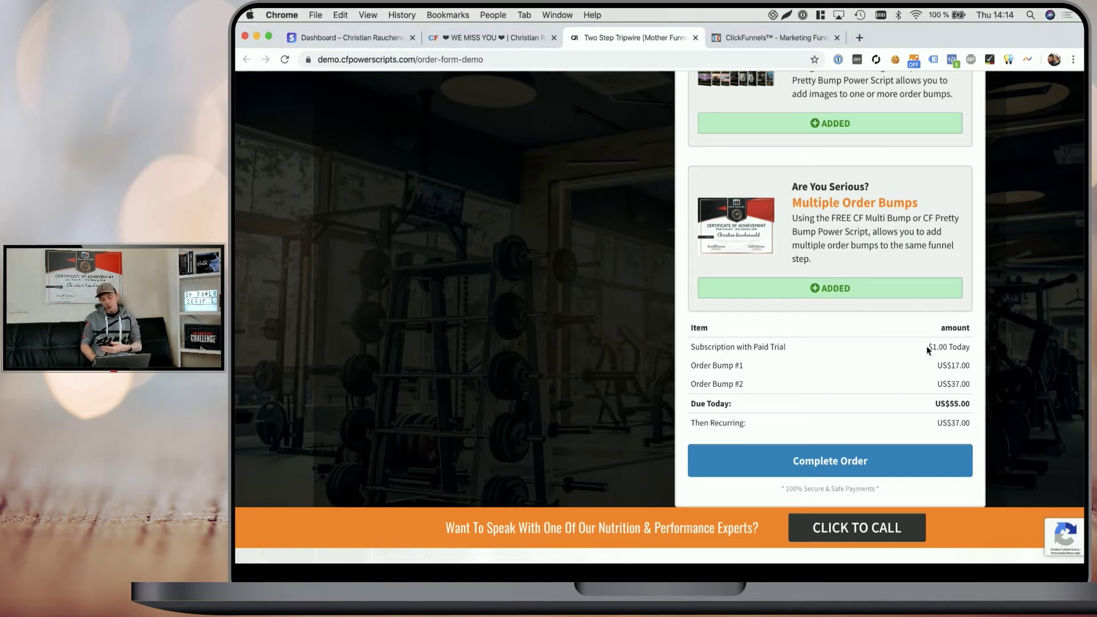
{"action": "left_click_drag", "start_coordinate": [927, 348], "coordinate": [972, 352]}
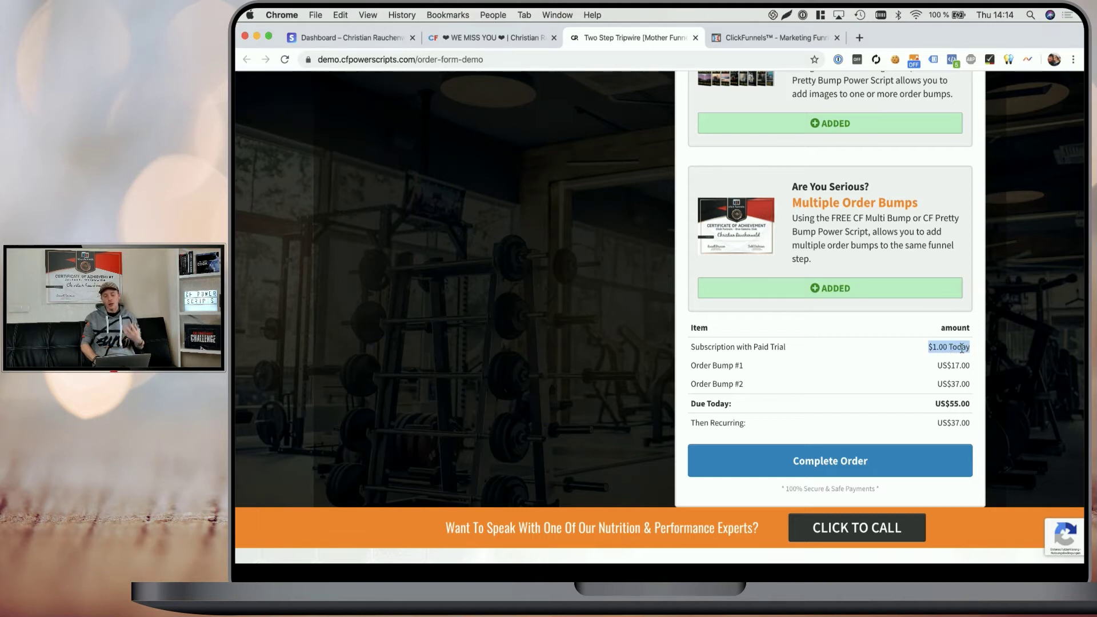
{"action": "left_click", "coordinate": [830, 462]}
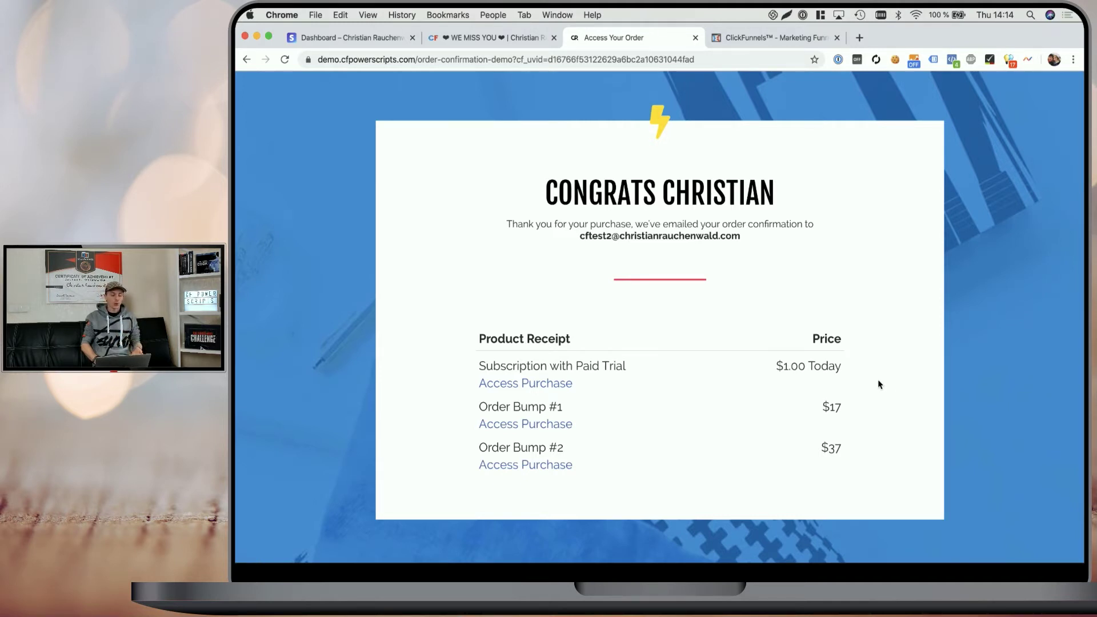
{"action": "left_click_drag", "start_coordinate": [505, 367], "coordinate": [638, 372]}
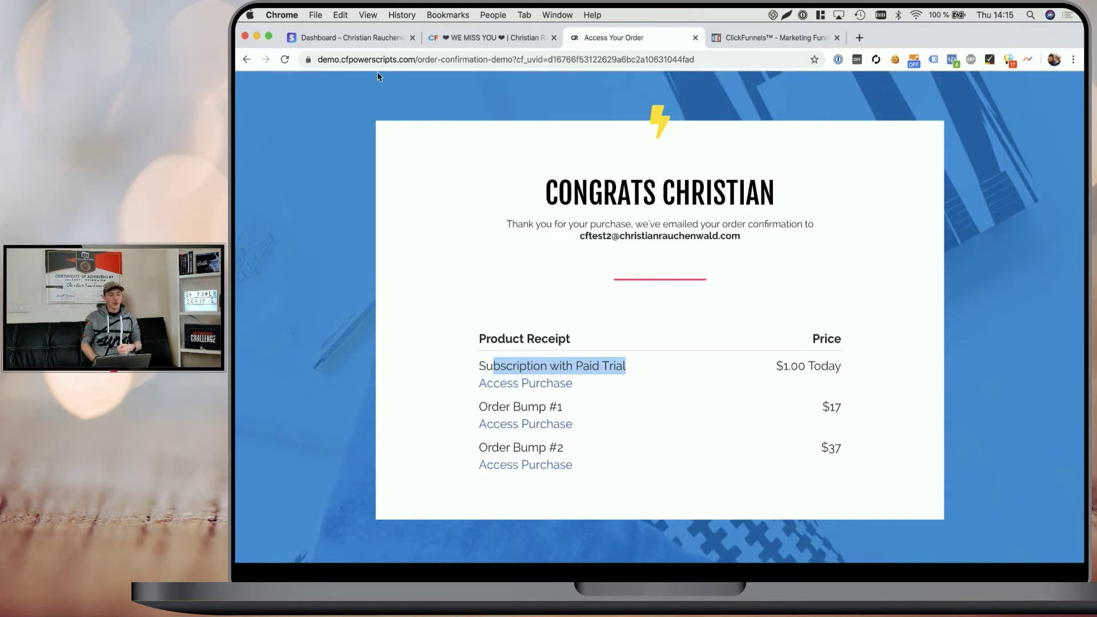
- Switch to Stripe, refresh the test payments, open the newest payment's customer and examine the payments and subscriptions
{"action": "left_click", "coordinate": [365, 41]}
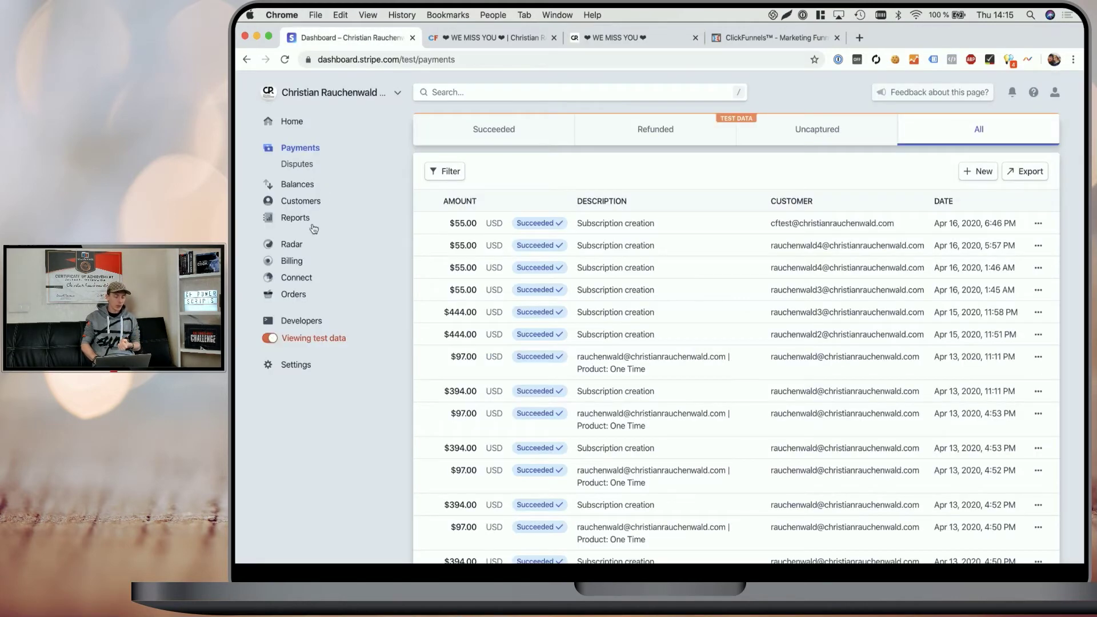
{"action": "left_click", "coordinate": [288, 59]}
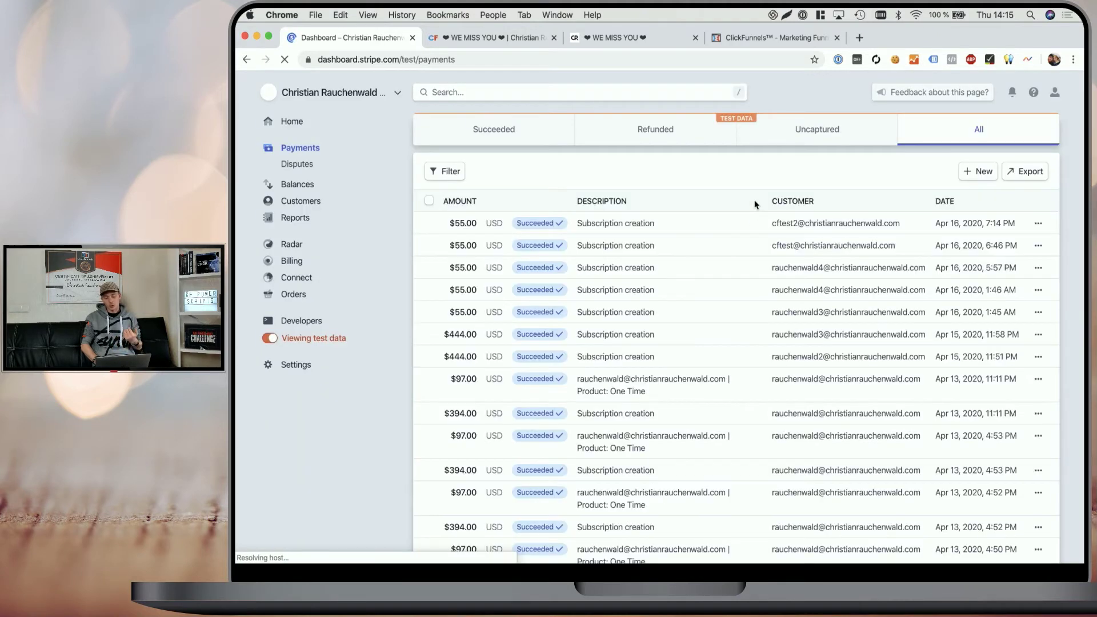
{"action": "left_click", "coordinate": [625, 228]}
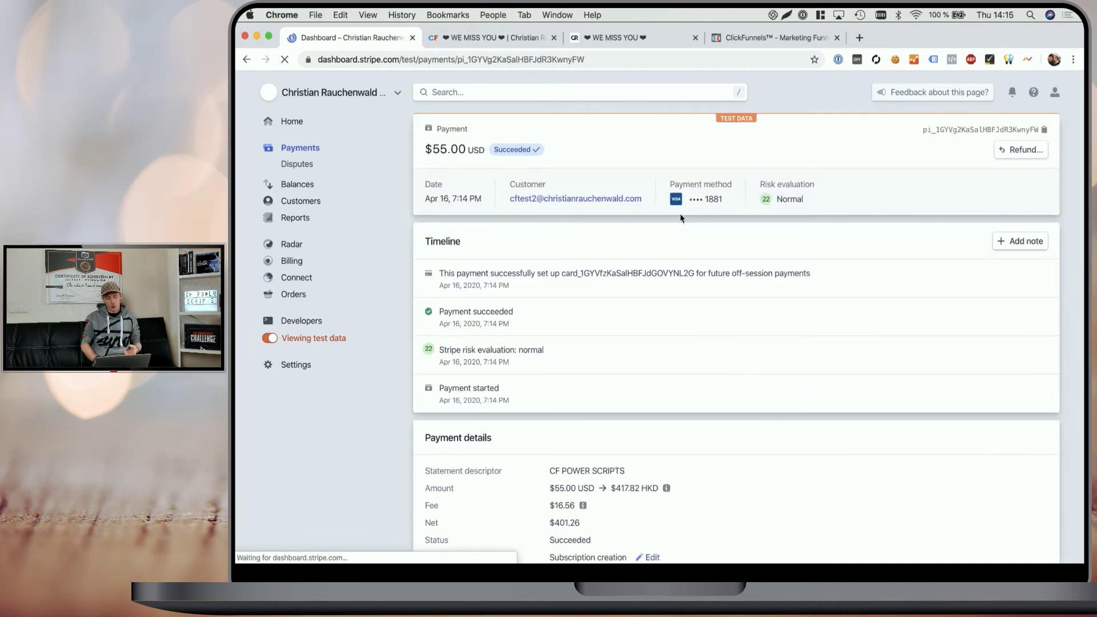
{"action": "left_click", "coordinate": [576, 201]}
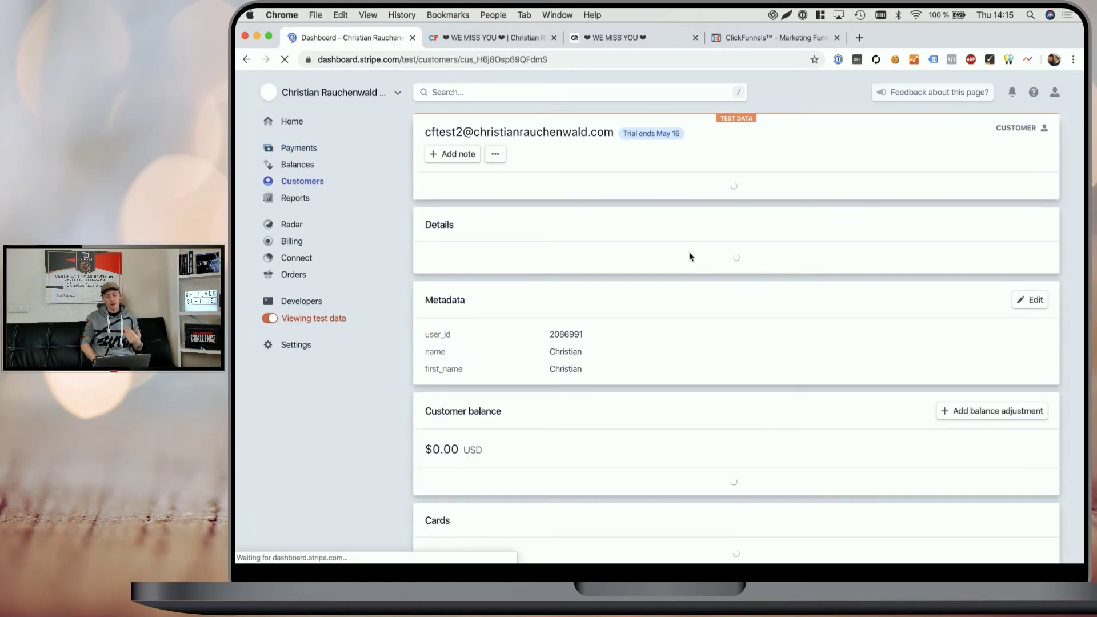
{"action": "scroll", "coordinate": [514, 343], "scroll_direction": "down", "scroll_amount": 10}
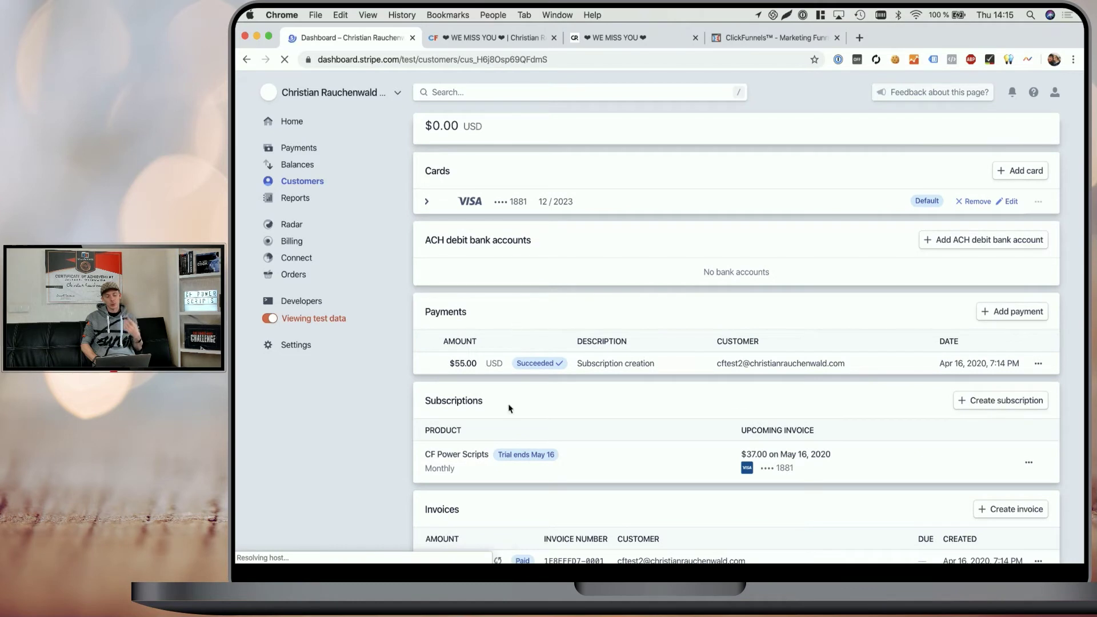
{"action": "scroll", "coordinate": [507, 457], "scroll_direction": "down", "scroll_amount": 1}
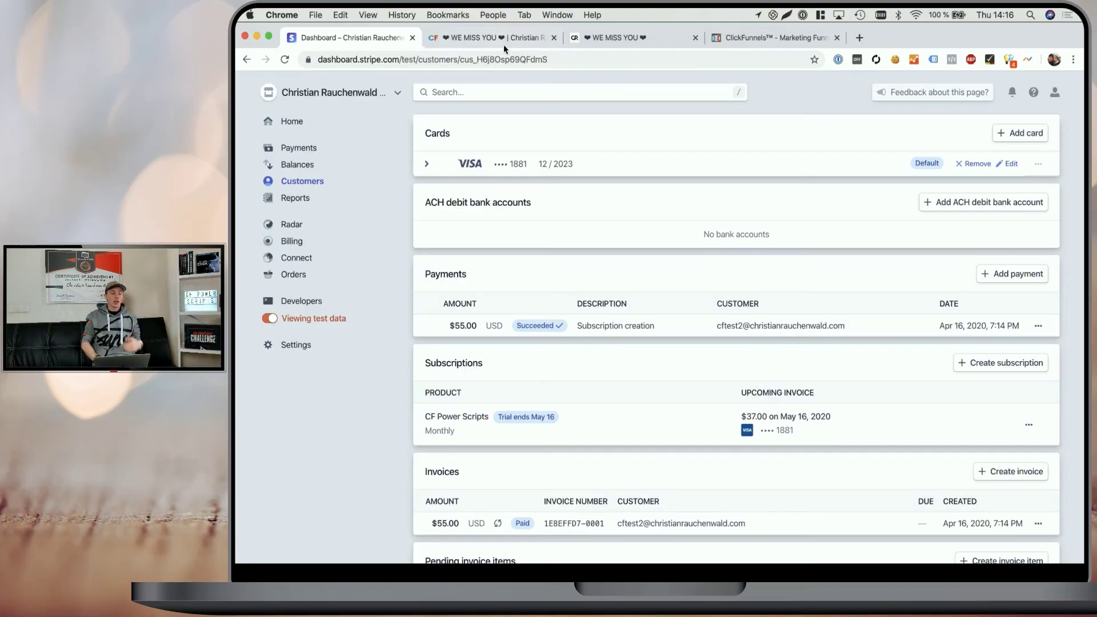
- Switch back to CF Power Scripts, dismiss the Order Form Demo dialog and open that funnel step's Power Scripts
{"action": "left_click", "coordinate": [503, 43]}
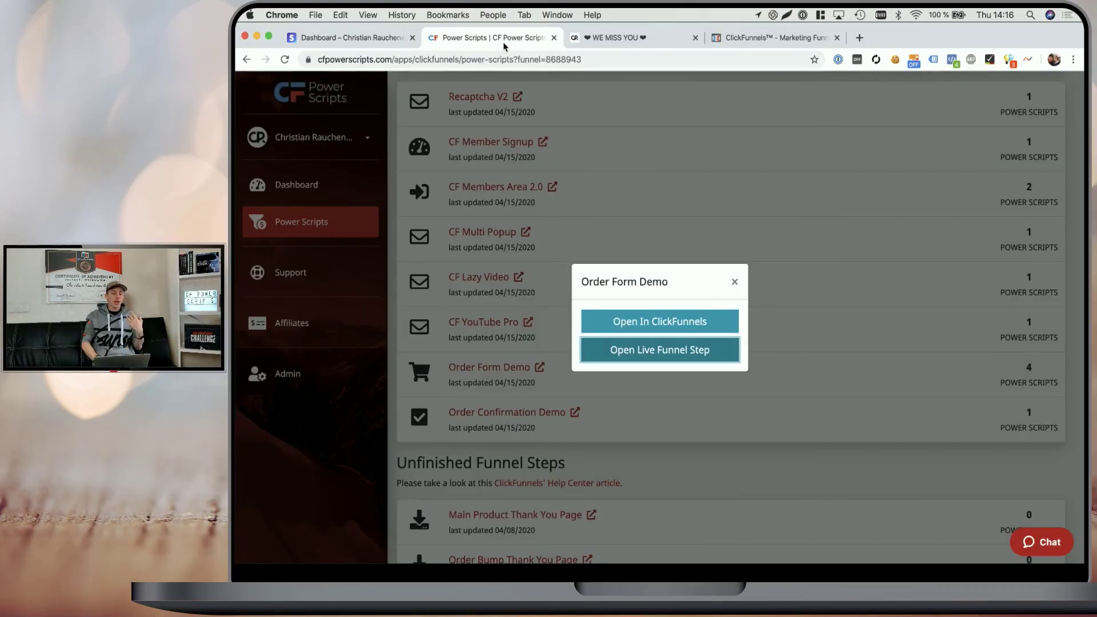
{"action": "left_click", "coordinate": [659, 215]}
{"action": "scroll", "coordinate": [658, 215], "scroll_direction": "up", "scroll_amount": 5}
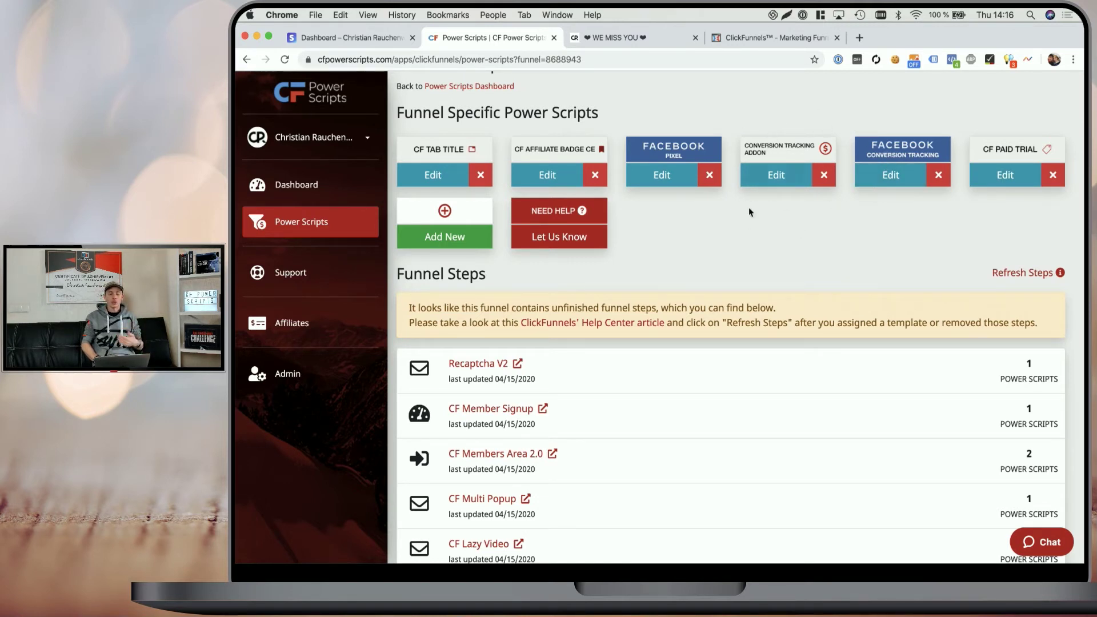
{"action": "scroll", "coordinate": [767, 198], "scroll_direction": "down", "scroll_amount": 1}
{"action": "scroll", "coordinate": [767, 197], "scroll_direction": "up", "scroll_amount": 5}
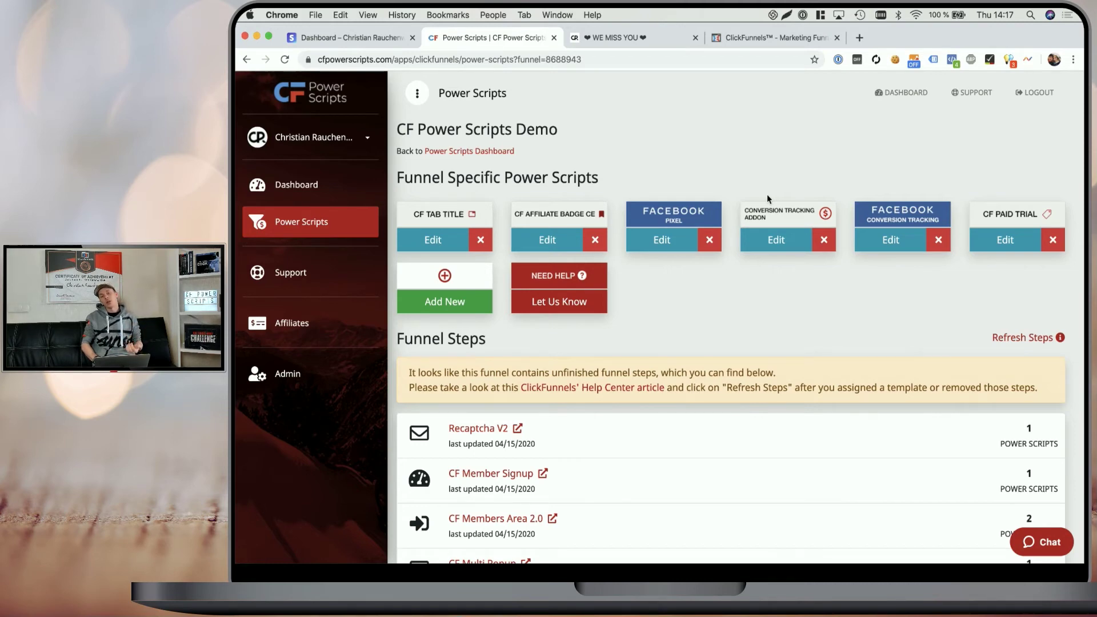
{"action": "scroll", "coordinate": [767, 195], "scroll_direction": "down", "scroll_amount": 15}
{"action": "left_click", "coordinate": [515, 407]}
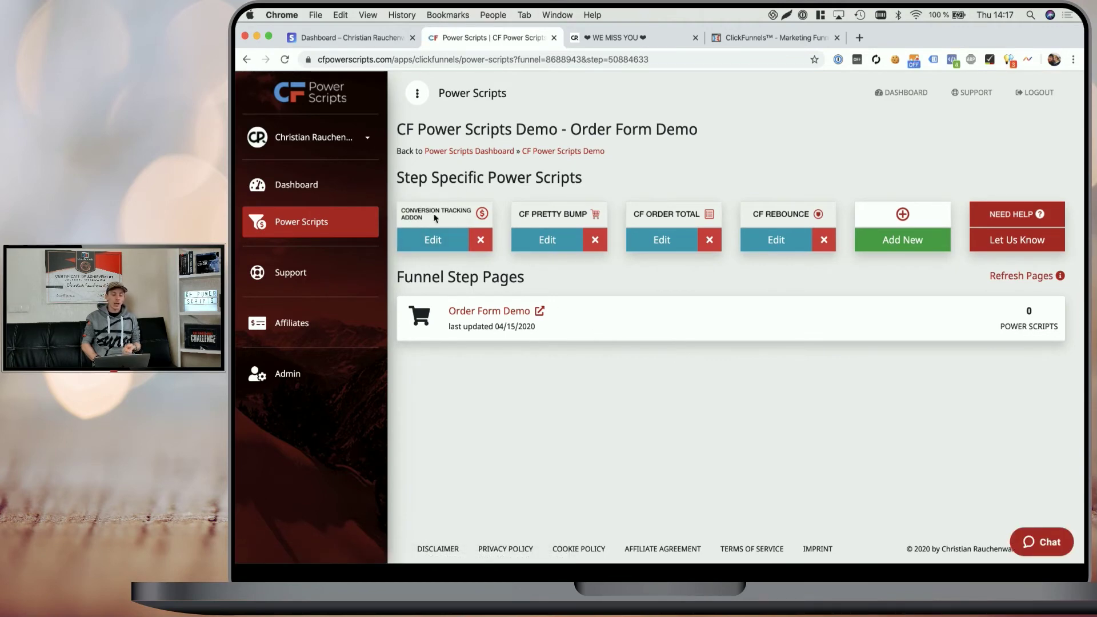
- Open the Conversion Tracking Addon for editing and examine the product type, price and LTV factor of product 2720280
{"action": "left_click", "coordinate": [435, 240]}
{"action": "scroll", "coordinate": [748, 319], "scroll_direction": "down", "scroll_amount": 6}
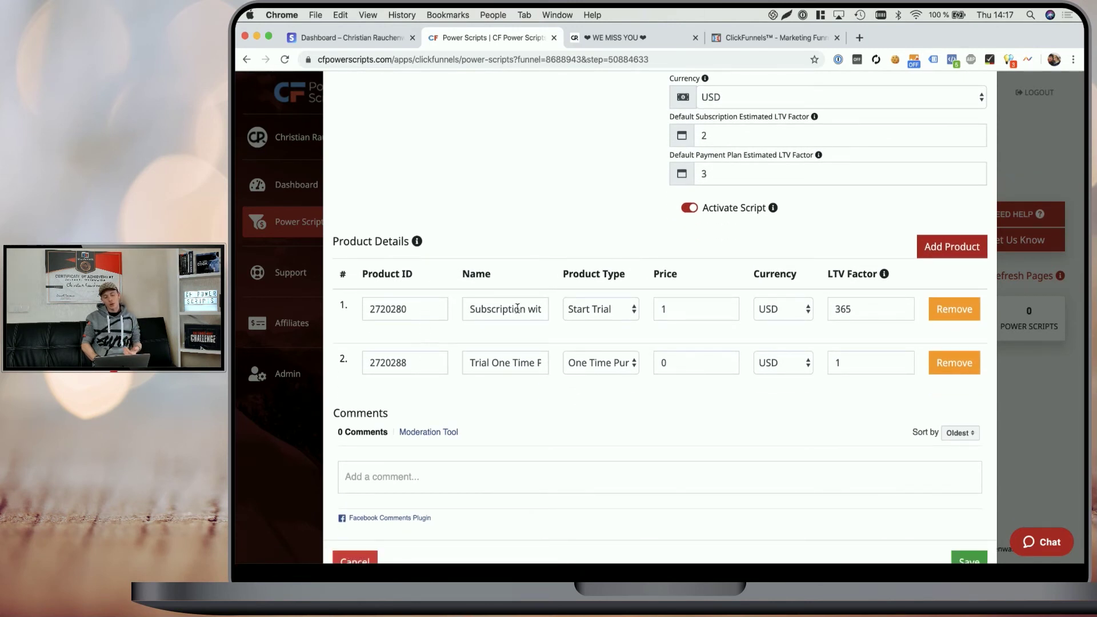
{"action": "left_click", "coordinate": [632, 310]}
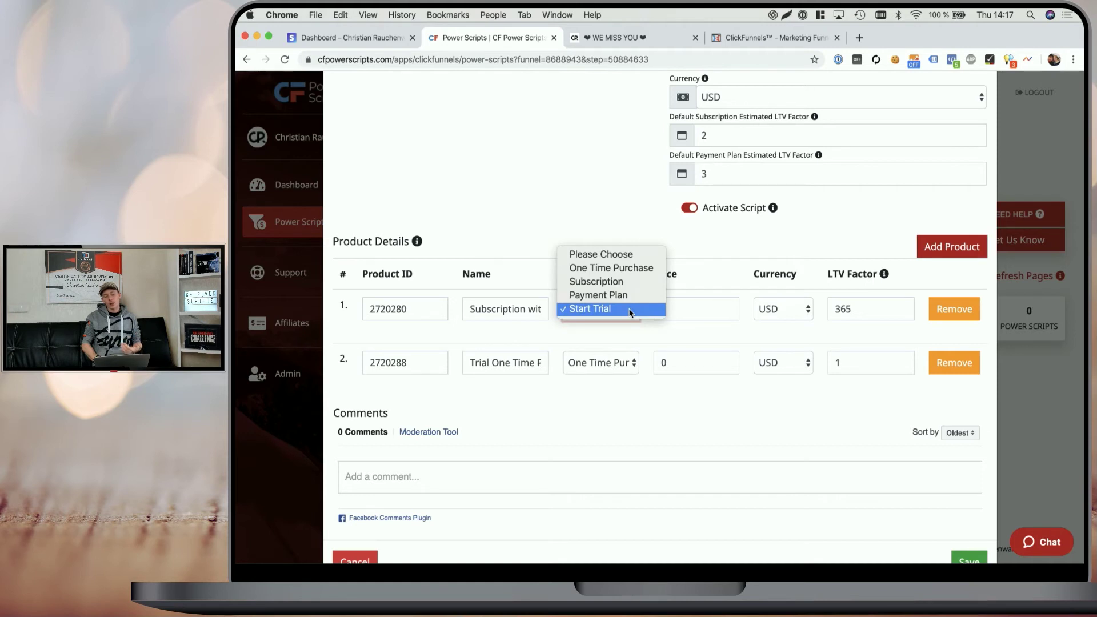
{"action": "left_click", "coordinate": [686, 309]}
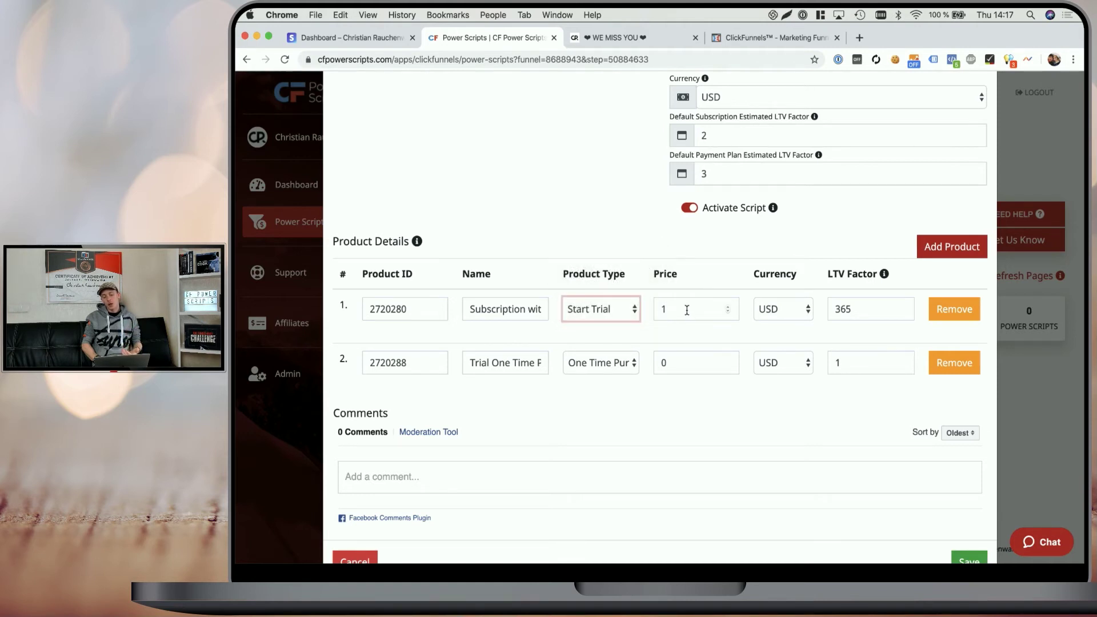
{"action": "key", "text": "Tab"}
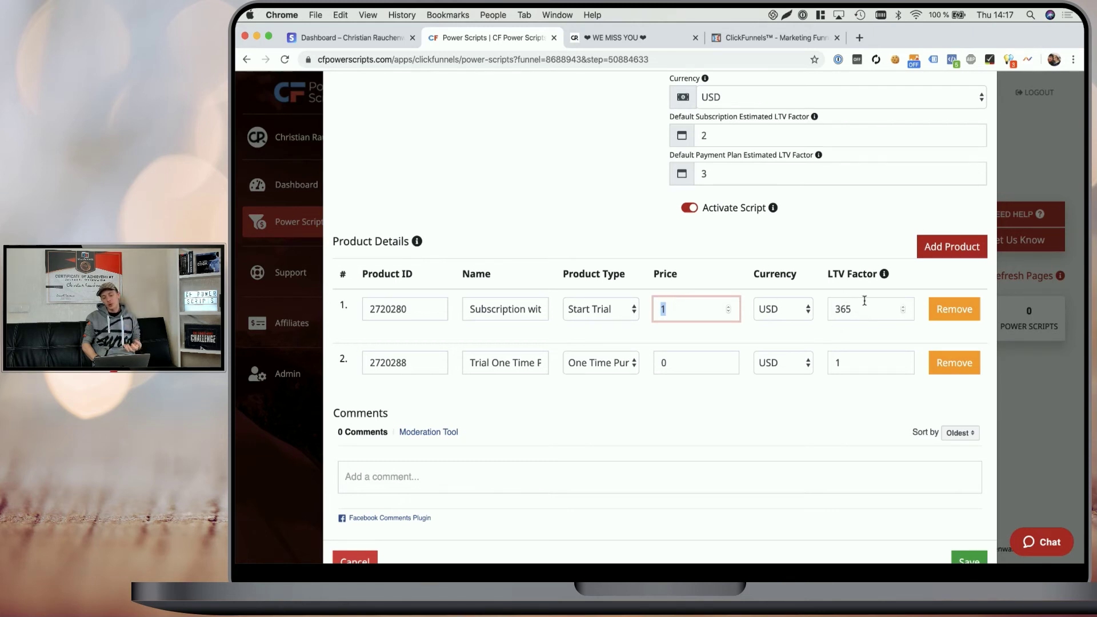
{"action": "left_click", "coordinate": [823, 296]}
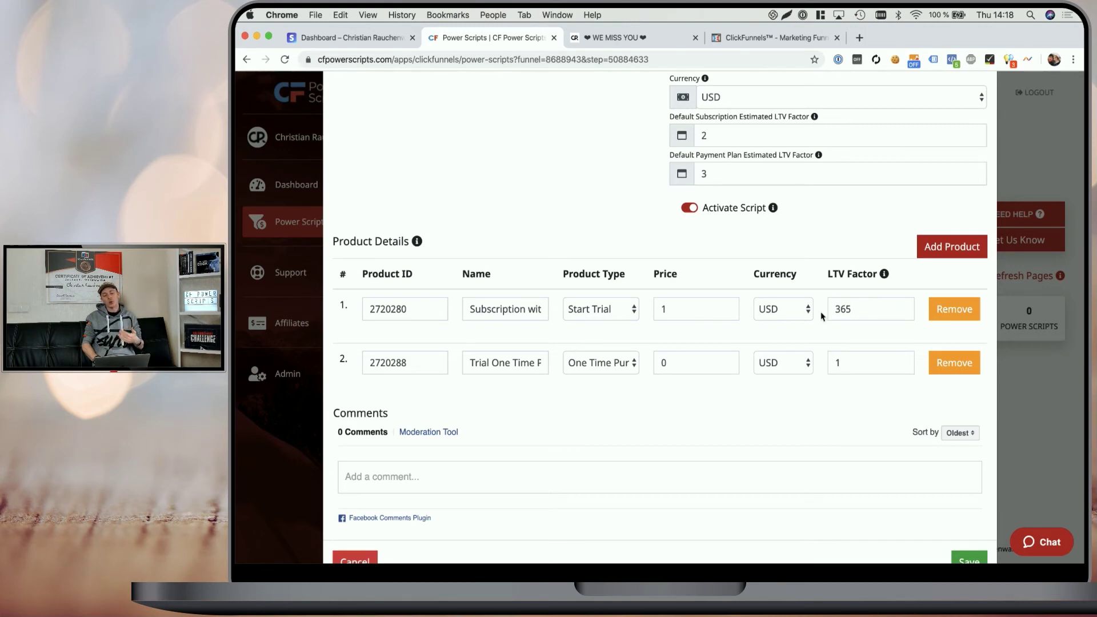
- Review the addon's default settings and compare the price entries of the one-time trial product and the trial subscription
{"action": "scroll", "coordinate": [822, 316], "scroll_direction": "up", "scroll_amount": 5}
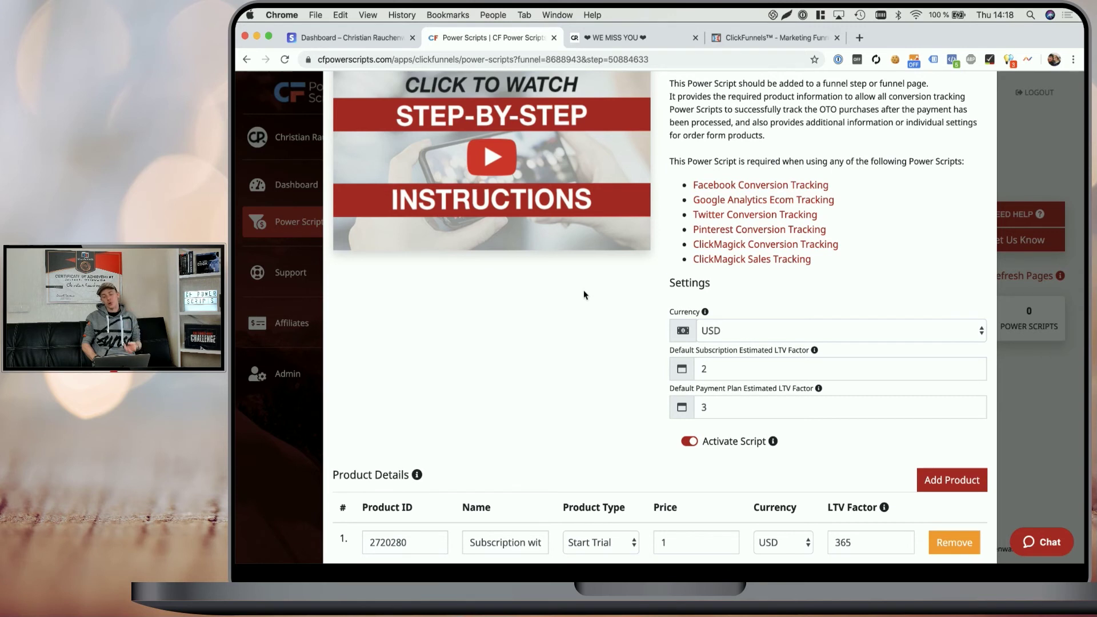
{"action": "scroll", "coordinate": [584, 295], "scroll_direction": "down", "scroll_amount": 4}
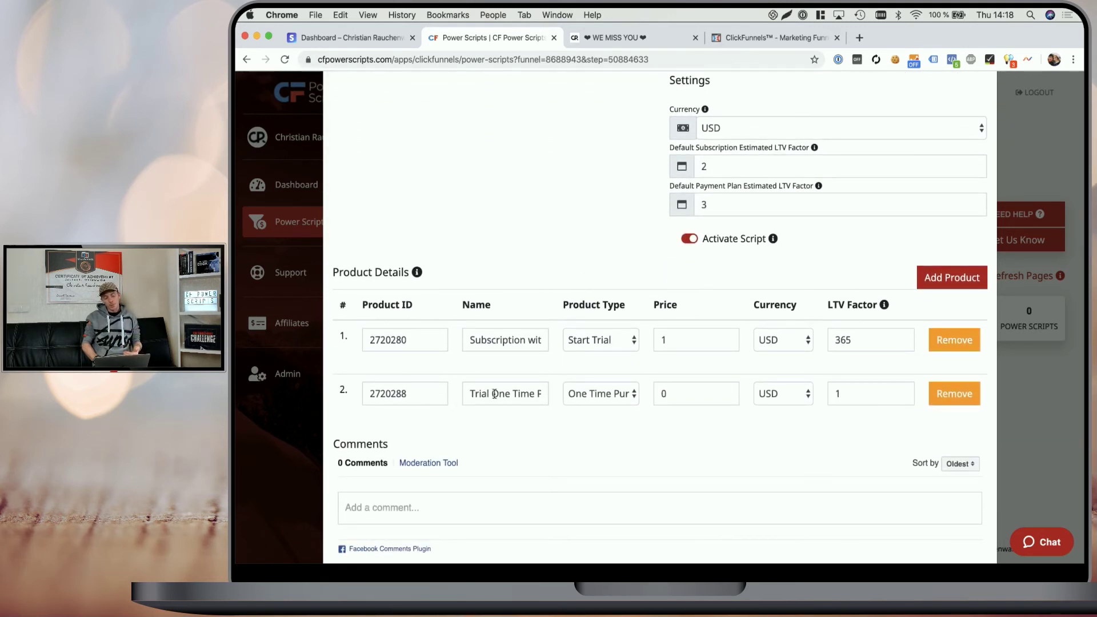
{"action": "double_click", "coordinate": [663, 394]}
{"action": "left_click", "coordinate": [649, 435]}
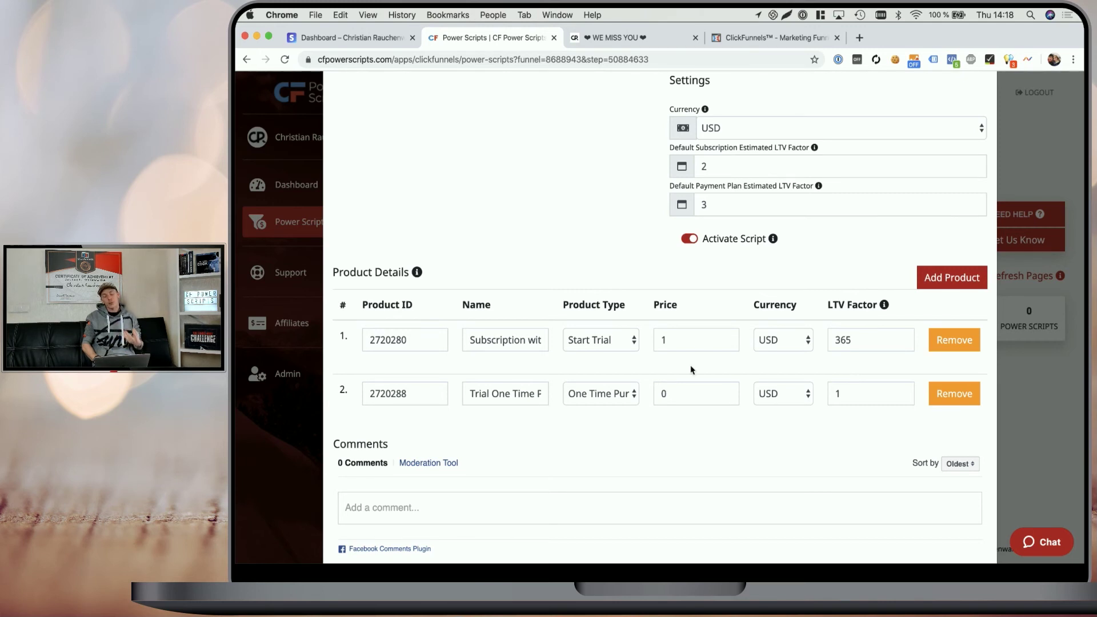
{"action": "double_click", "coordinate": [679, 339]}
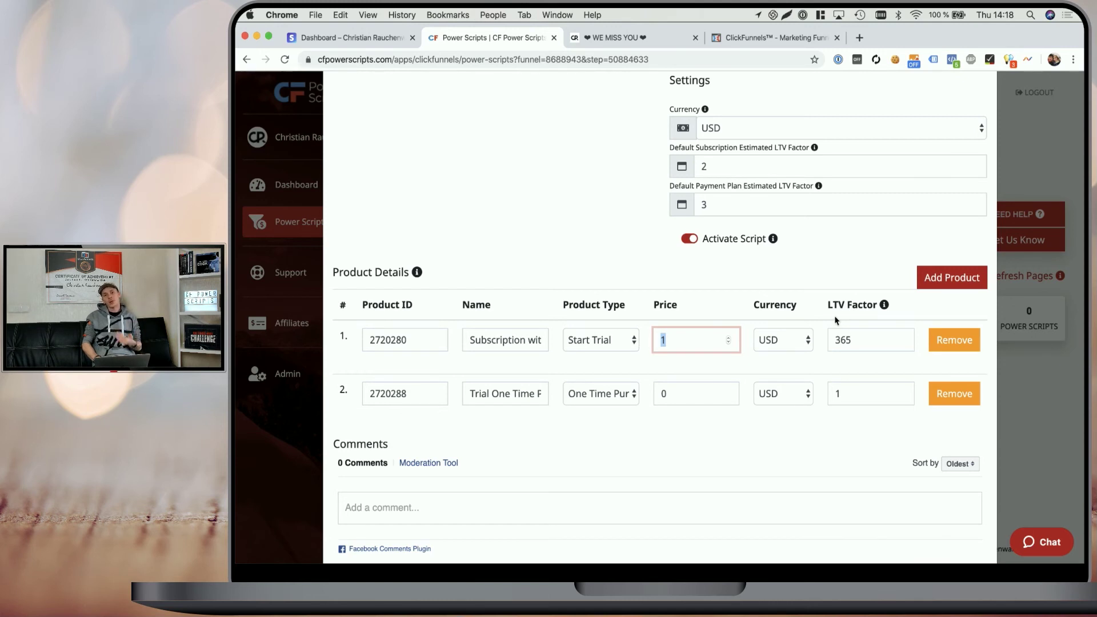
{"action": "left_click", "coordinate": [682, 366]}
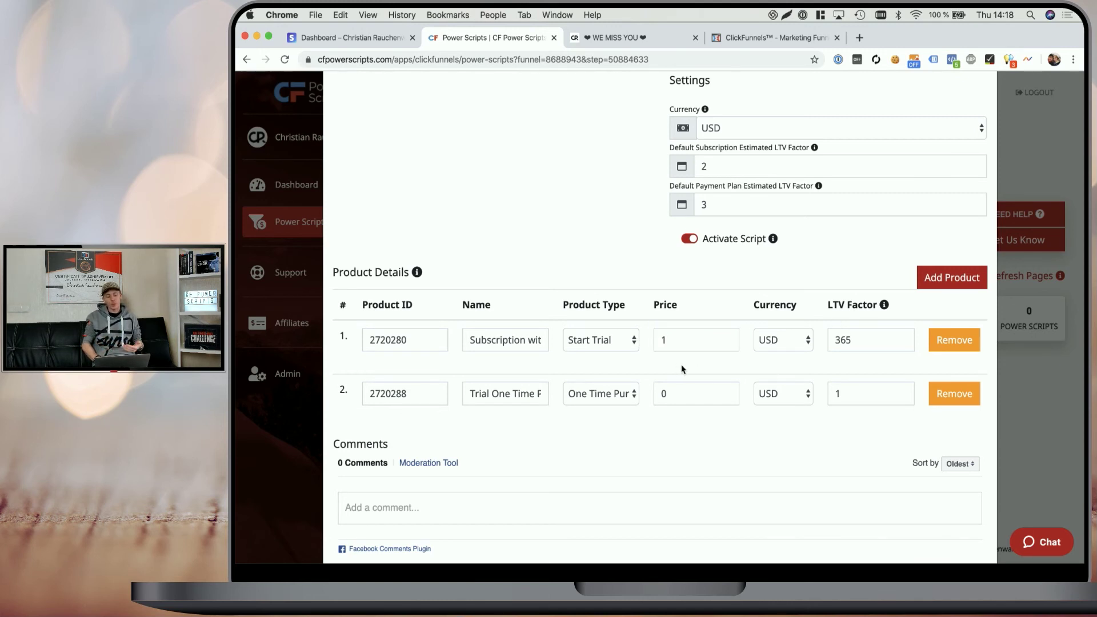